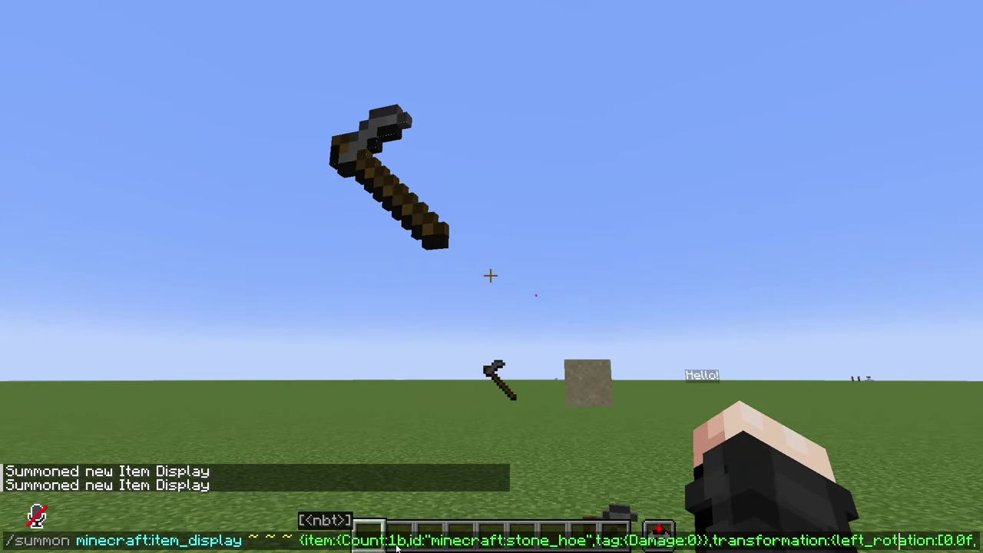
# Step: Start creating a display entity and compare the settings of the item, block and text display types
pyautogui.press('Escape')
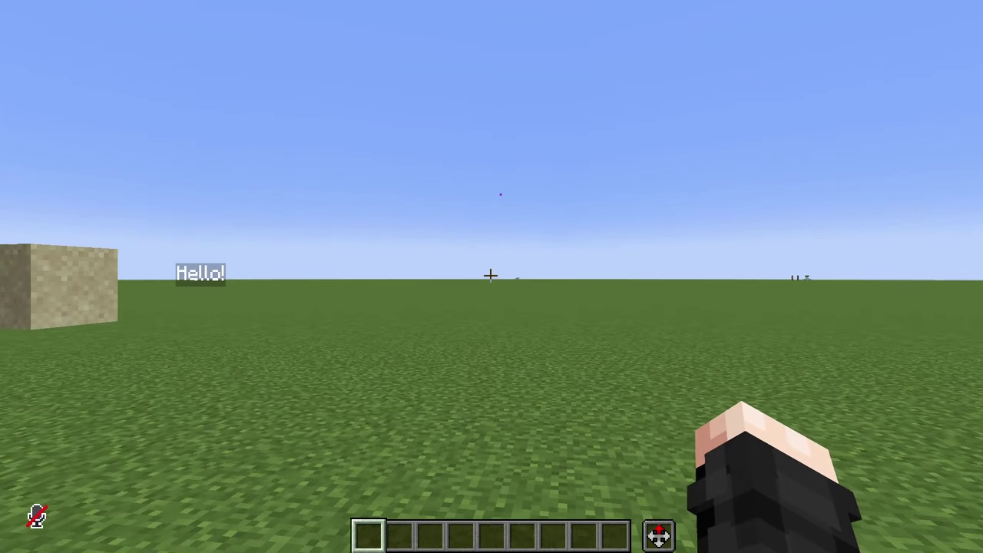
pyautogui.press('alt')
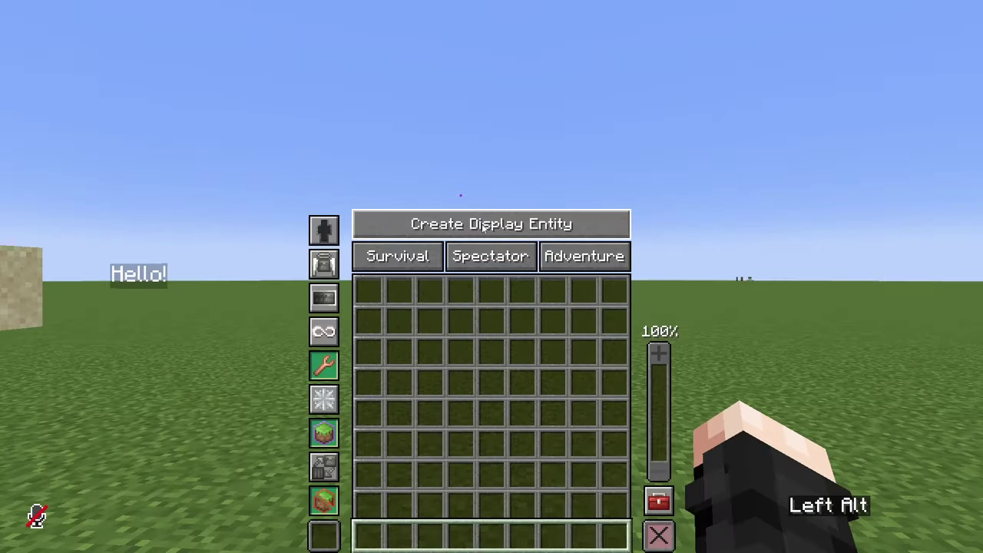
pyautogui.click(484, 223)
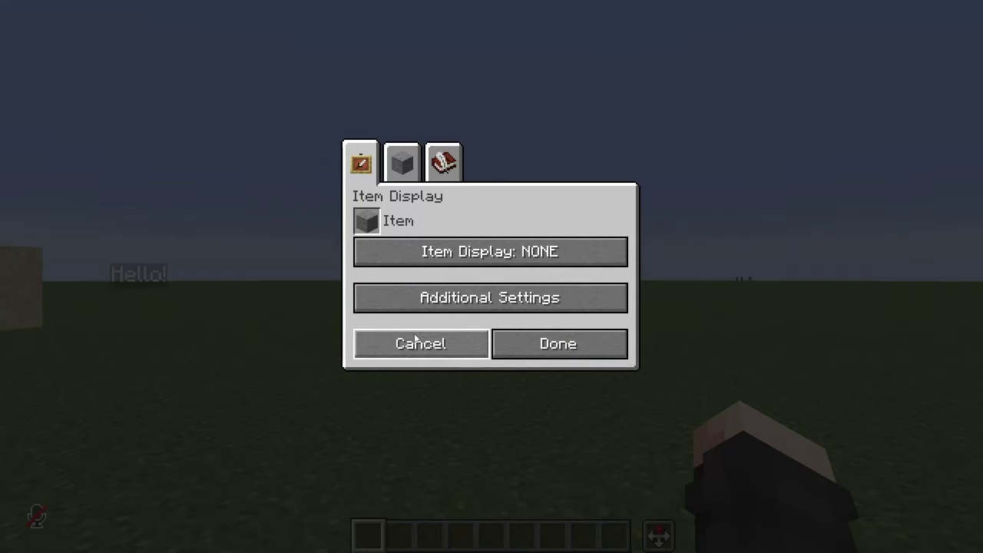
pyautogui.click(397, 163)
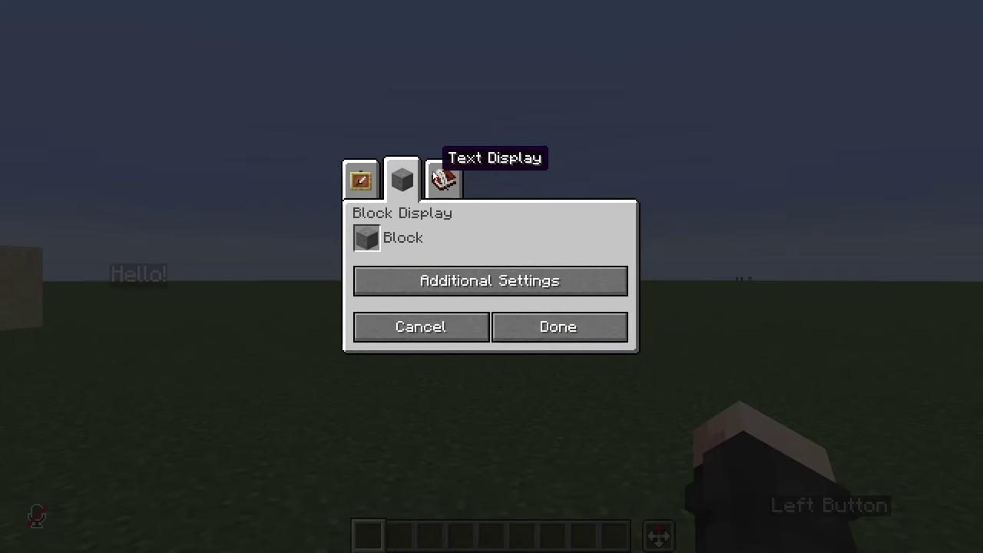
pyautogui.click(442, 165)
pyautogui.click(267, 108)
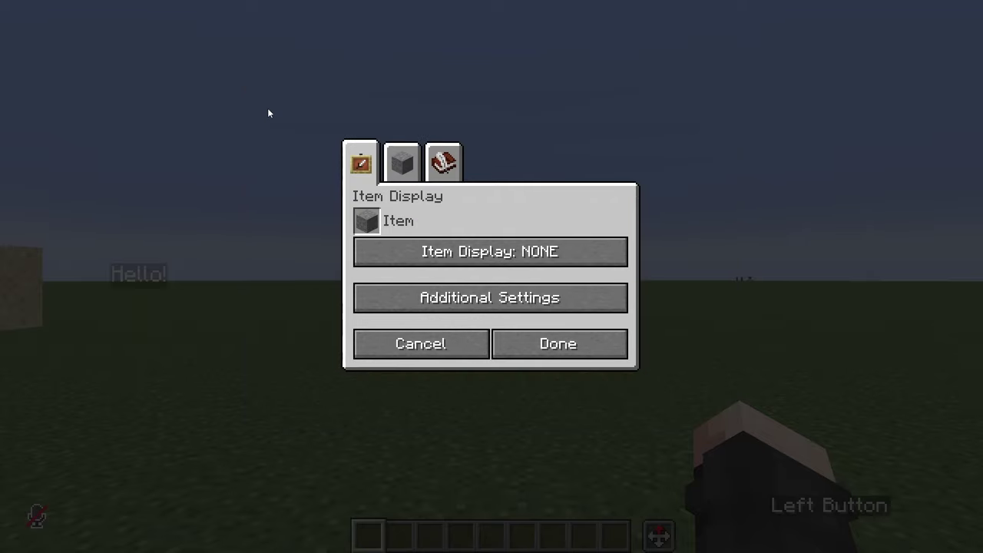
# Step: Create a block display that uses the plain grey polished block found by searching for "pol"
pyautogui.click(399, 162)
pyautogui.click(365, 239)
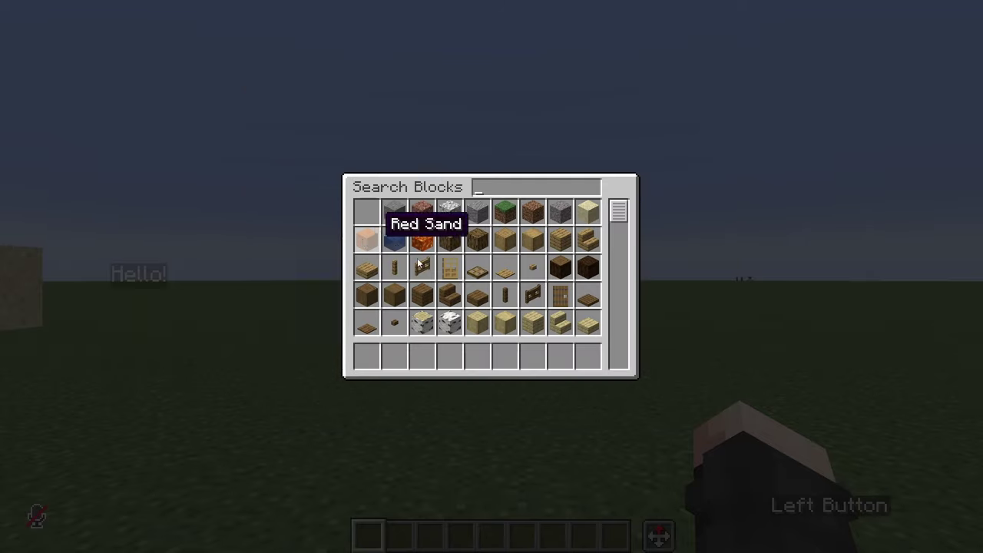
pyautogui.moveTo(619, 214); pyautogui.dragTo(504, 208)
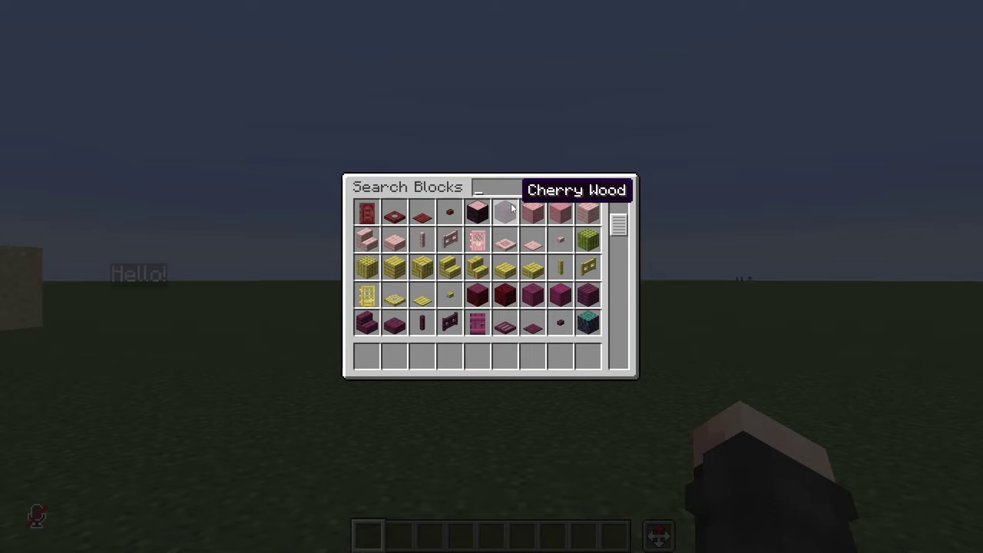
pyautogui.write('pol')
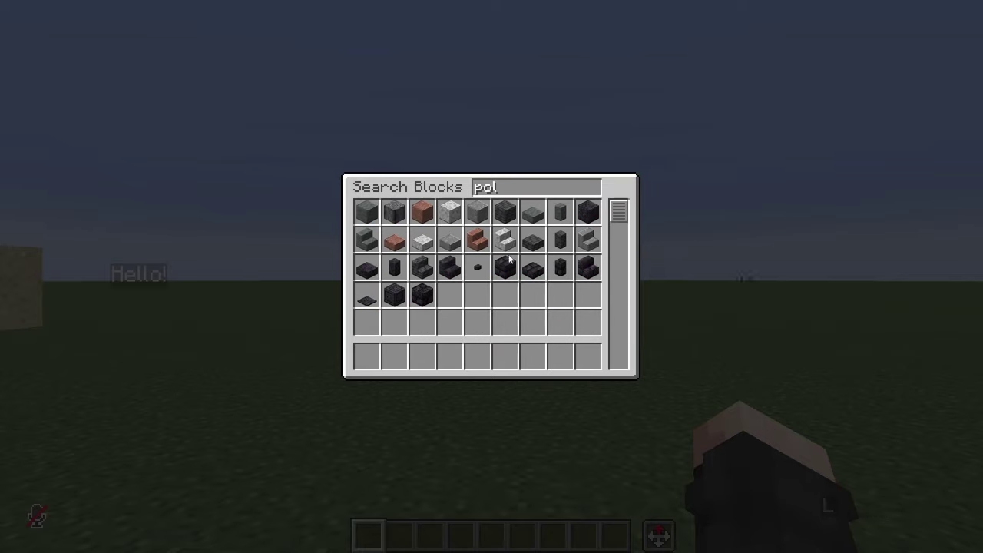
pyautogui.click(477, 211)
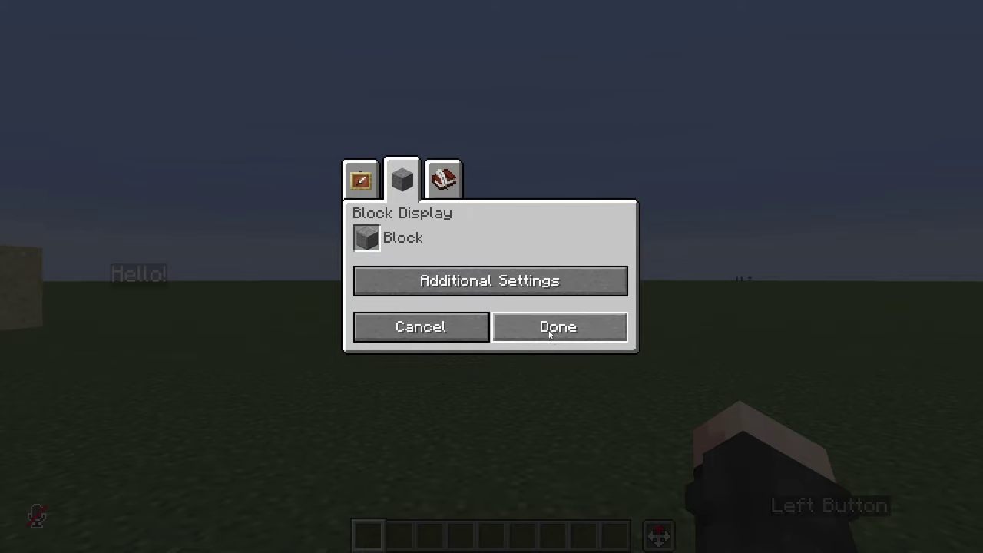
pyautogui.click(549, 332)
# Step: Examine the newly placed block display from several sides
pyautogui.press('s')
pyautogui.press('d')
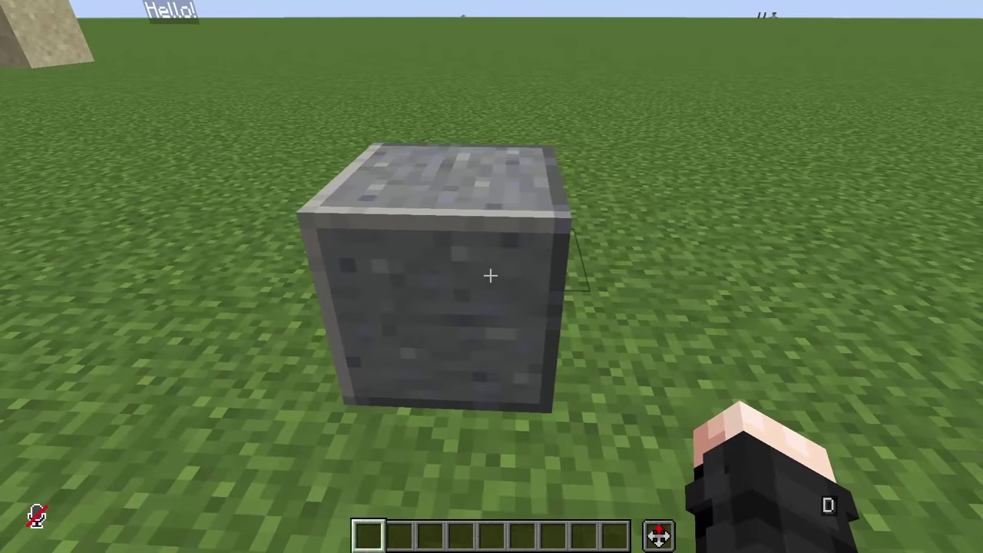
pyautogui.press('a')
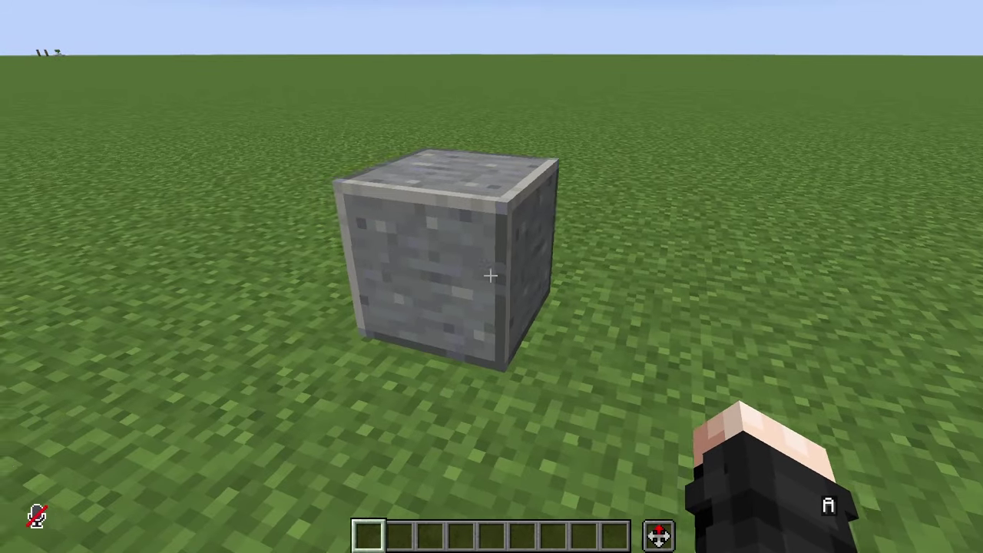
pyautogui.press('Escape')
pyautogui.press('d')
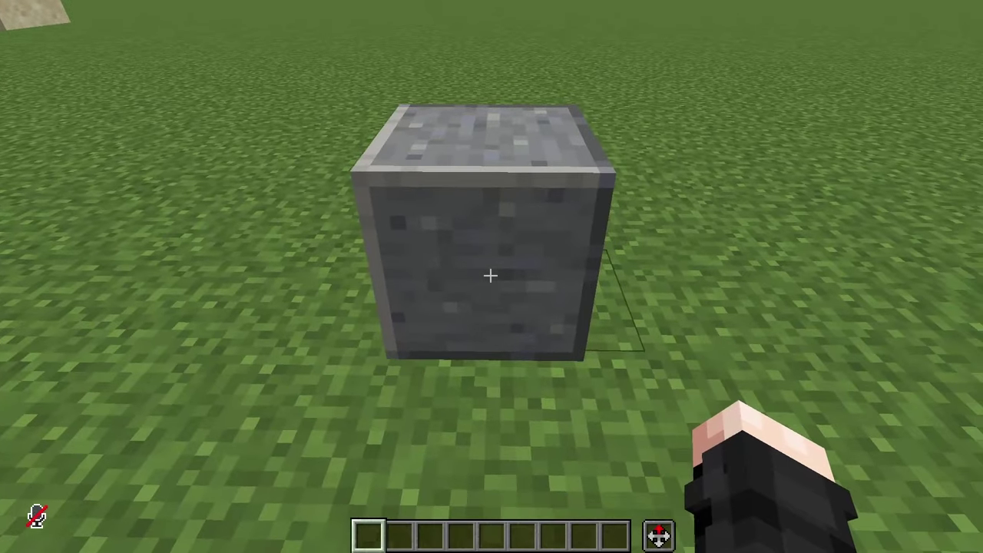
pyautogui.press('a')
pyautogui.hotkey('w', 'd')
pyautogui.press('a')
# Step: Enable Show Display Entity Gizmos in the tool options and return to the placed block display
pyautogui.press('alt')
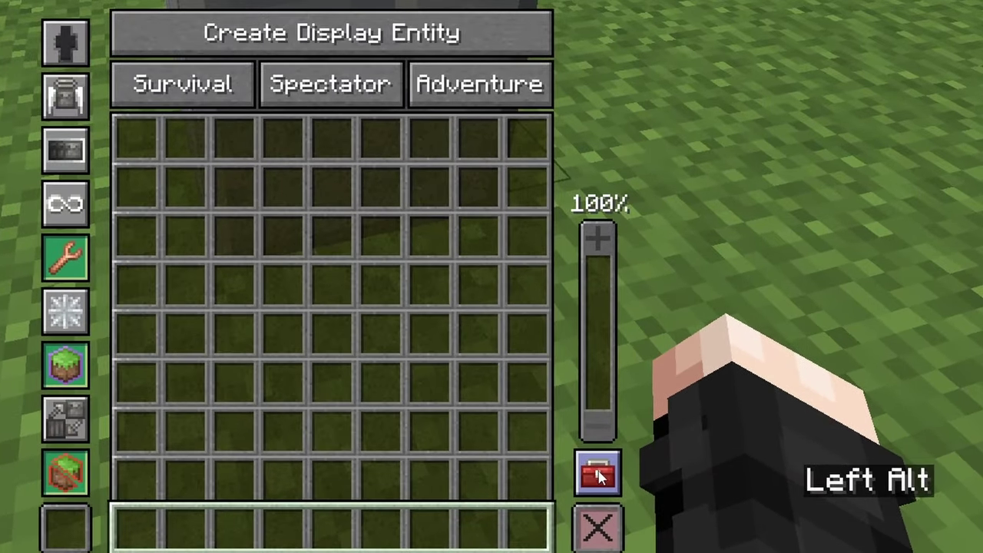
pyautogui.click(659, 501)
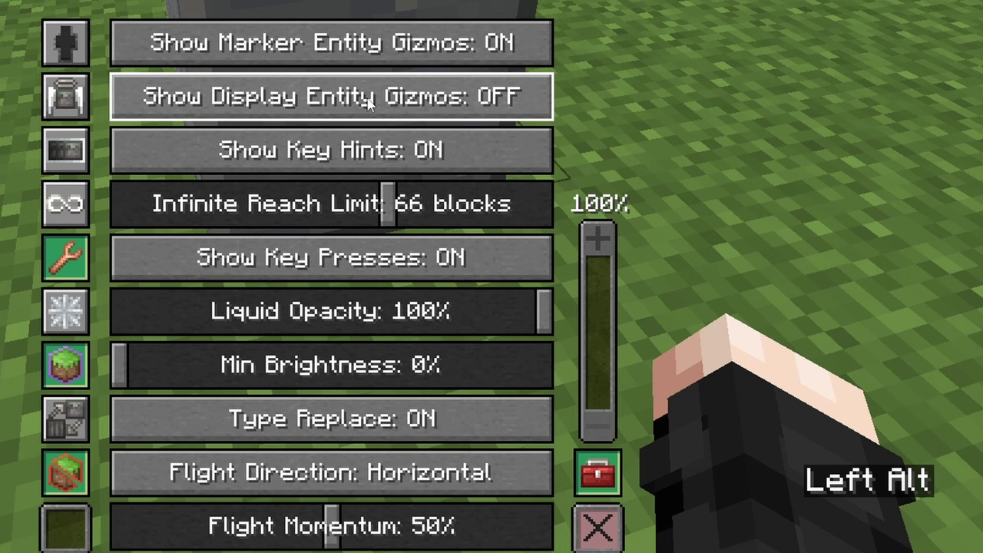
pyautogui.press('Escape')
pyautogui.hotkey('s', 'd')
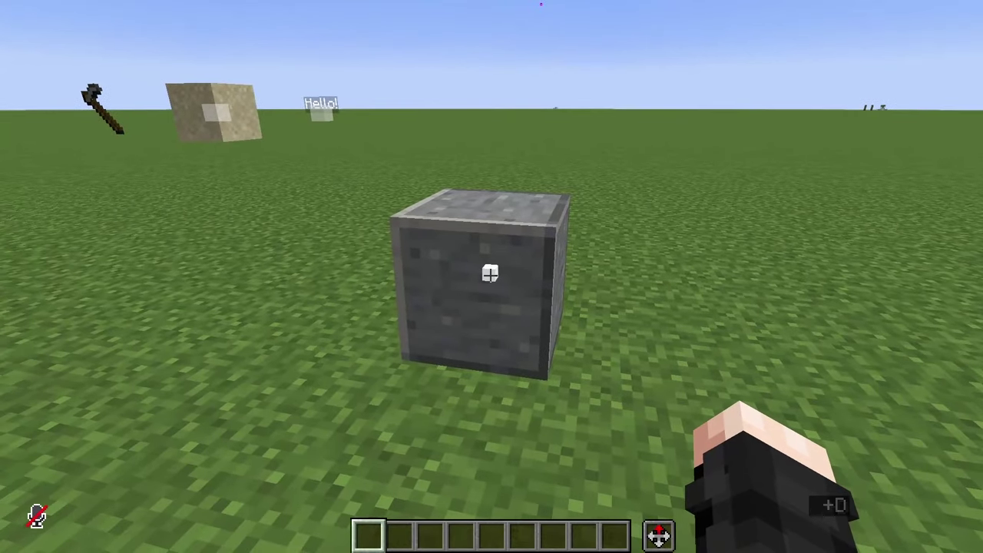
# Step: Select the grey block display, move it along its vertical axis and rotate it to 50 degrees about the Z axis
pyautogui.click(490, 273)
pyautogui.press('d')
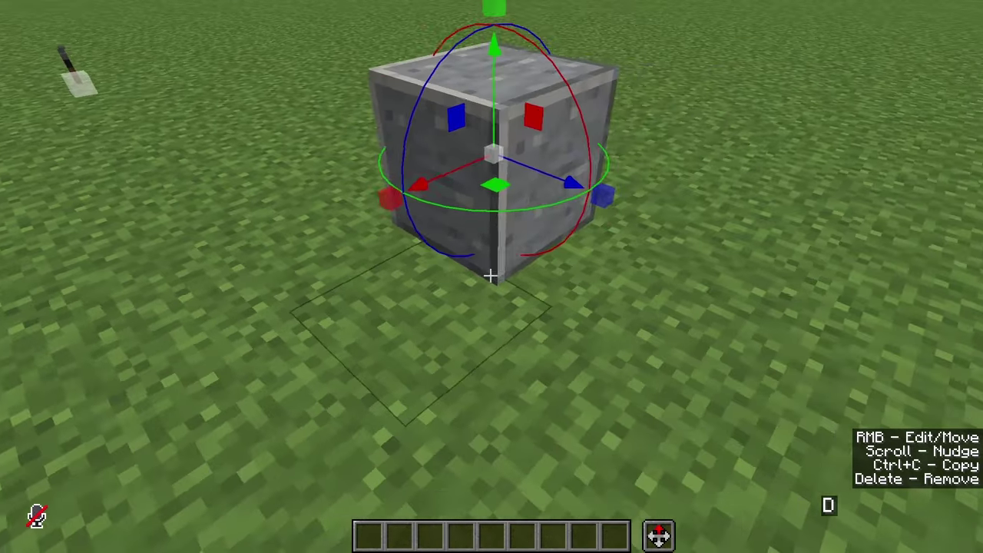
pyautogui.press('a')
pyautogui.press('w')
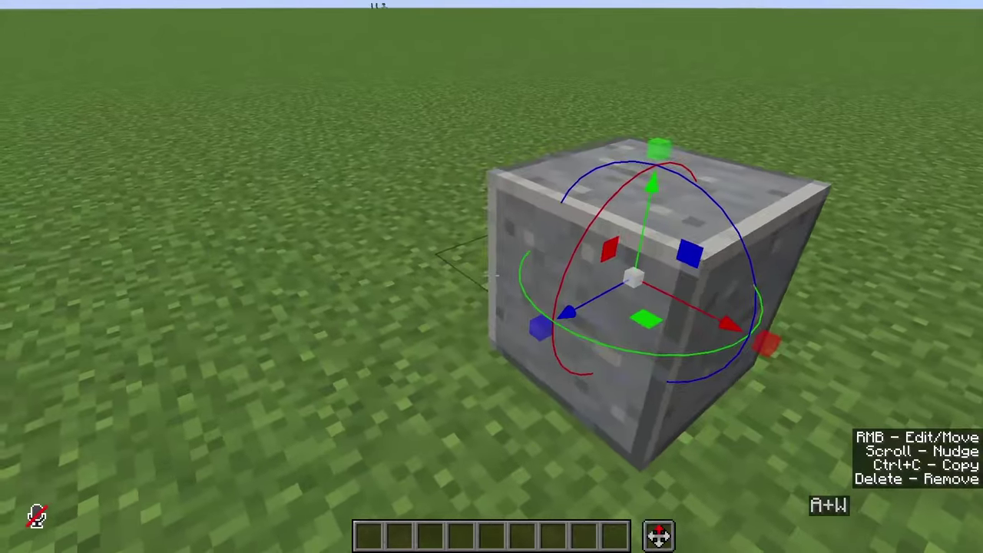
pyautogui.press('d')
pyautogui.moveTo(490, 273); pyautogui.dragTo(490, 274)
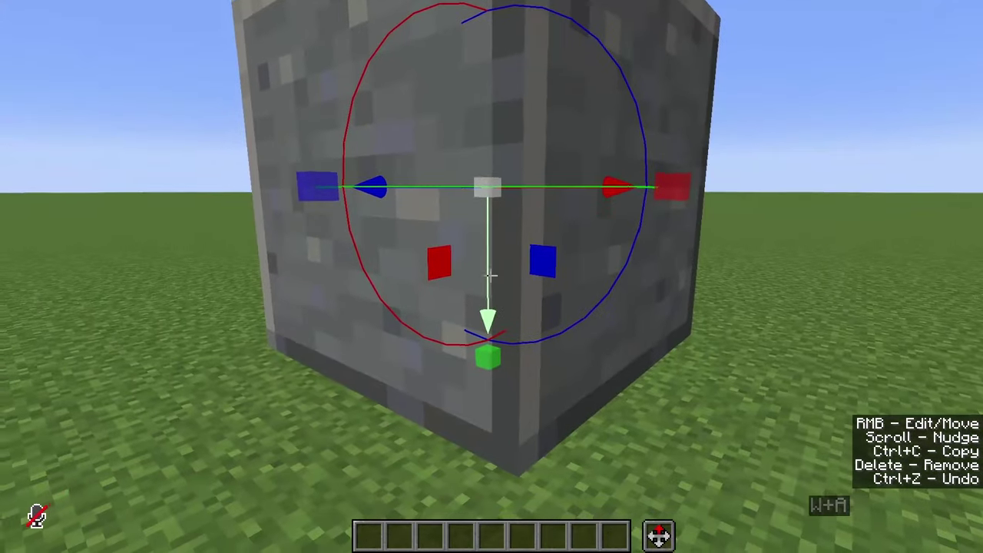
pyautogui.moveTo(490, 276); pyautogui.dragTo(490, 276)
pyautogui.press('d')
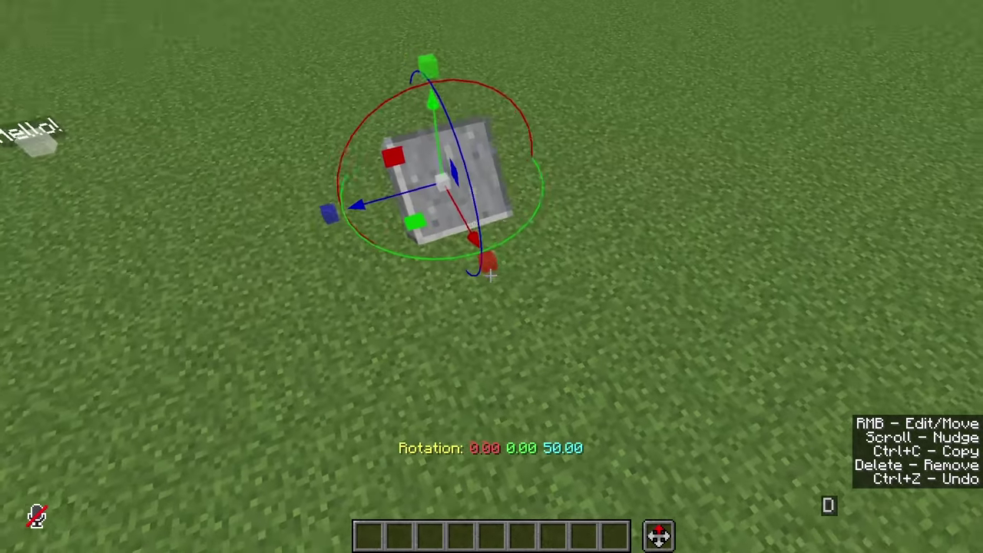
# Step: Slide the rotated block display along its Z axis and distort its shape with the scale handles
pyautogui.press('a')
pyautogui.moveTo(492, 275); pyautogui.dragTo(490, 275)
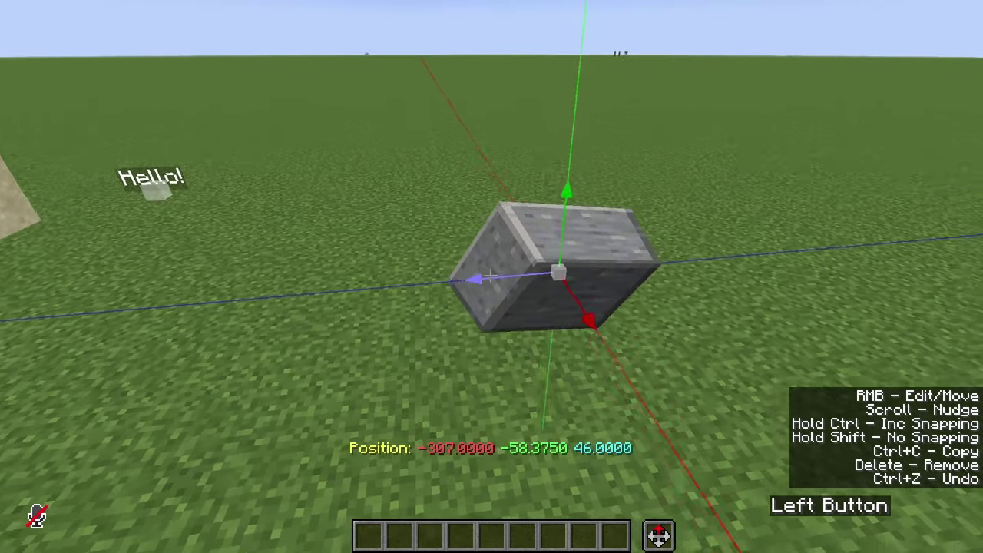
pyautogui.moveTo(490, 275); pyautogui.dragTo(490, 275)
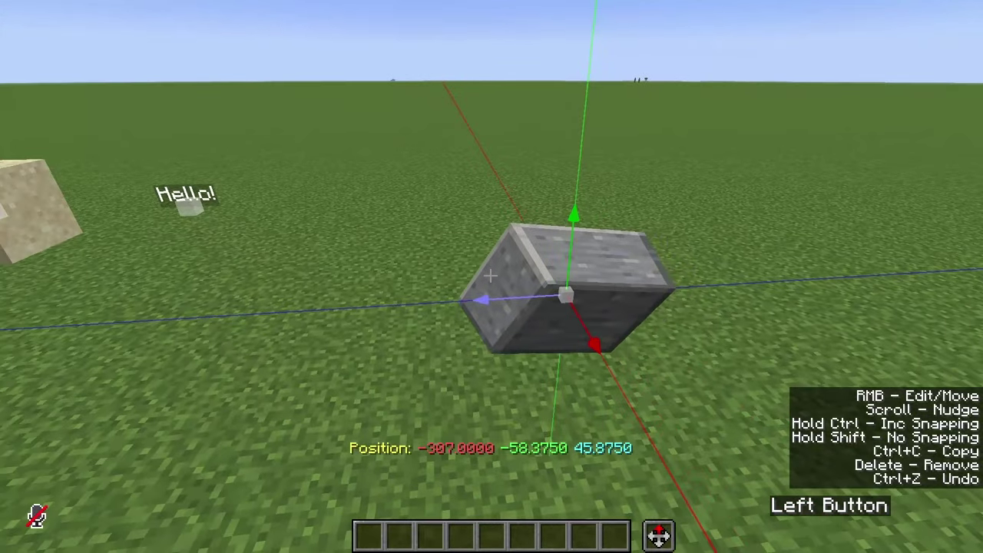
pyautogui.moveTo(490, 275); pyautogui.dragTo(490, 275)
pyautogui.moveTo(490, 275); pyautogui.dragTo(490, 275)
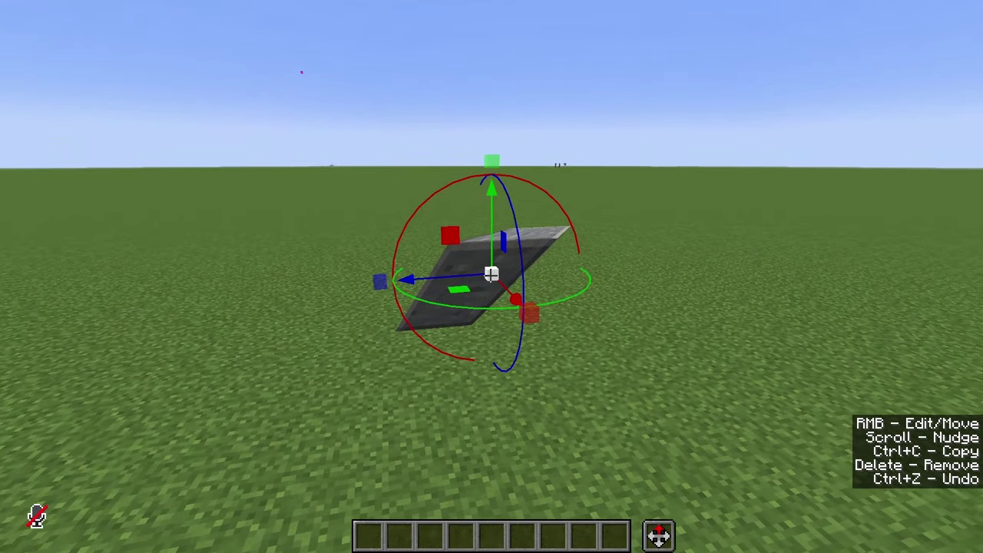
# Step: Nudge the distorted block display to position -305.8125, -57.5625, 51.1875
pyautogui.moveTo(490, 275)
pyautogui.mouseDown()
pyautogui.moveTo(430, 272)
pyautogui.moveTo(487, 277)
pyautogui.mouseUp()
pyautogui.scroll(1, 487, 276)
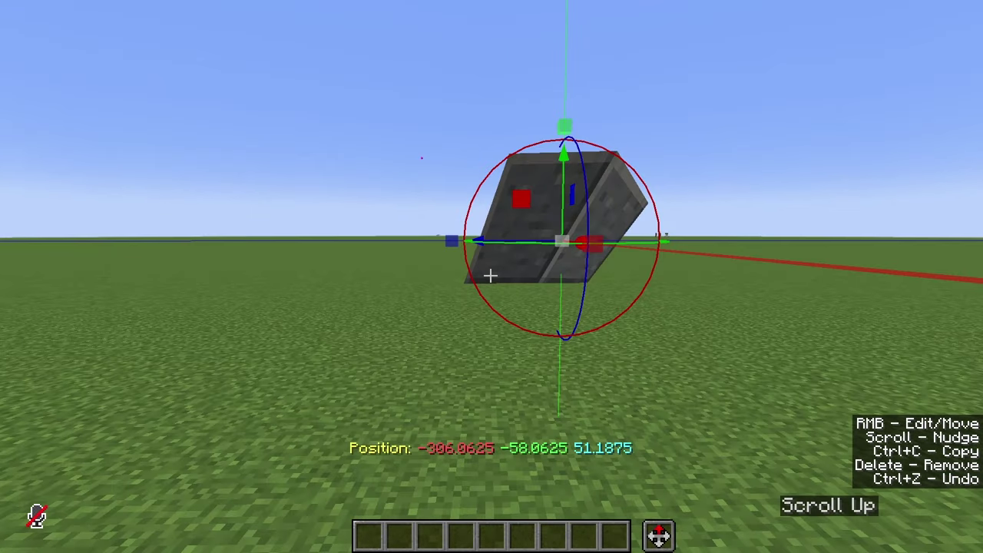
pyautogui.press('space')
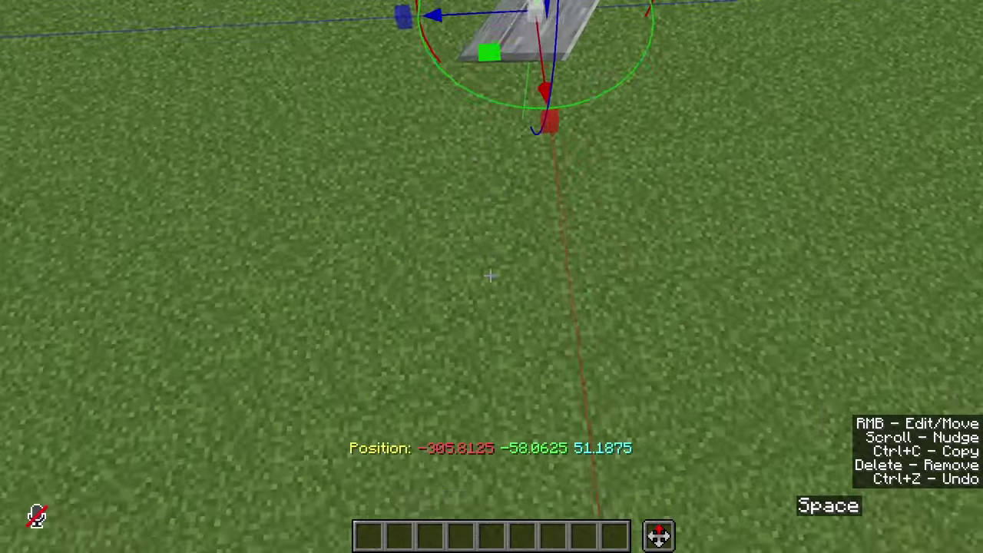
pyautogui.press('w')
pyautogui.scroll(-3, 490, 275)
pyautogui.scroll(1, 490, 275)
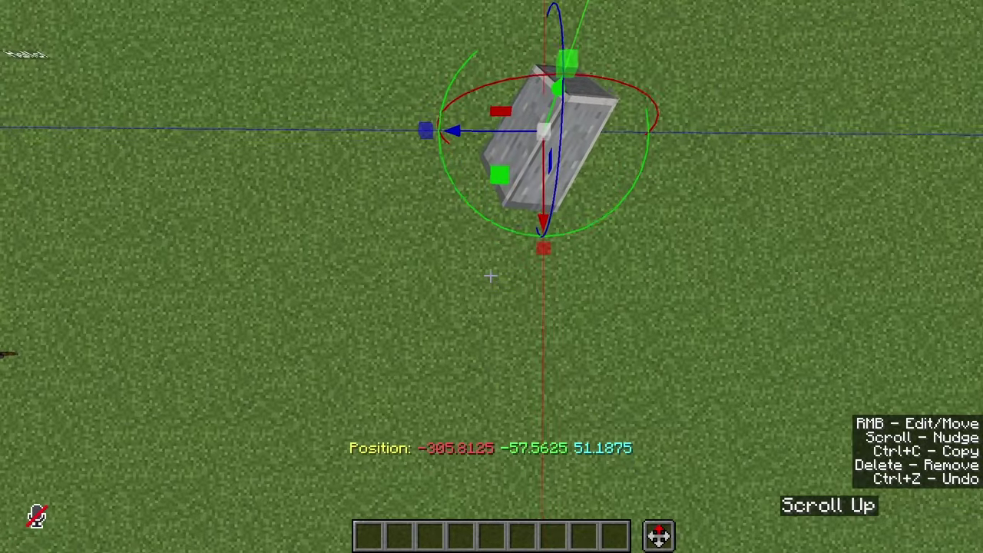
# Step: Copy the distorted block display and paste a duplicate of it nearby
pyautogui.hotkey('ctrl', 'c')
pyautogui.press('d')
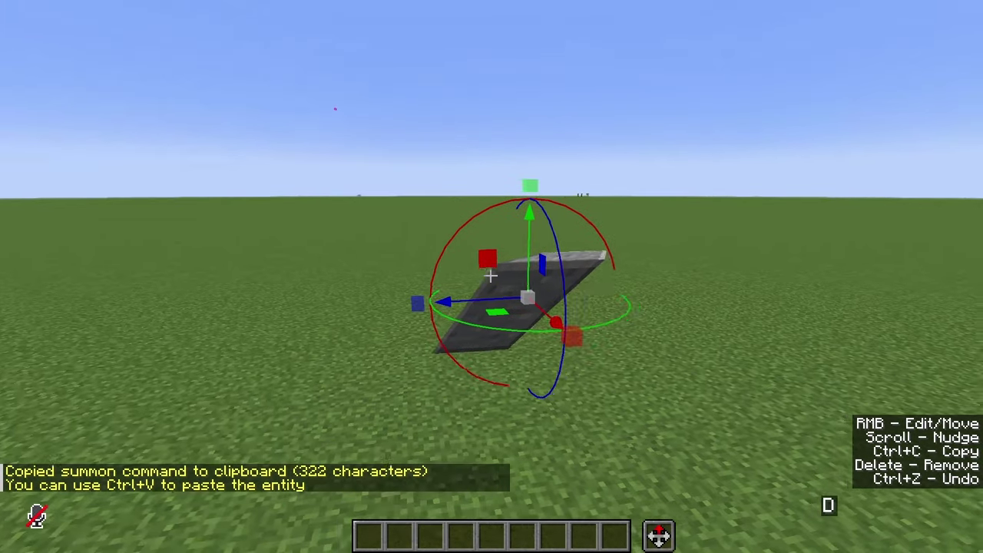
pyautogui.press('ctrl')
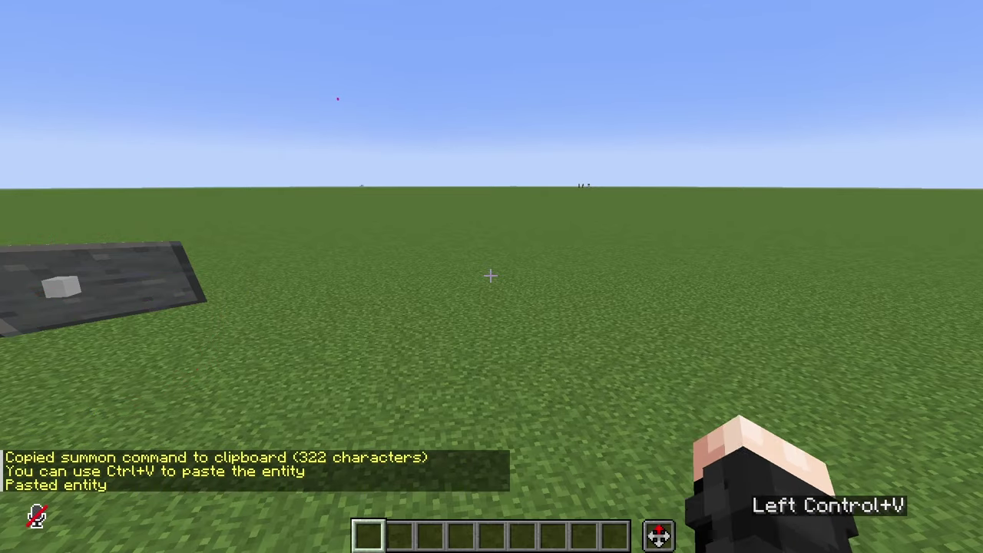
pyautogui.press('s')
pyautogui.press('w')
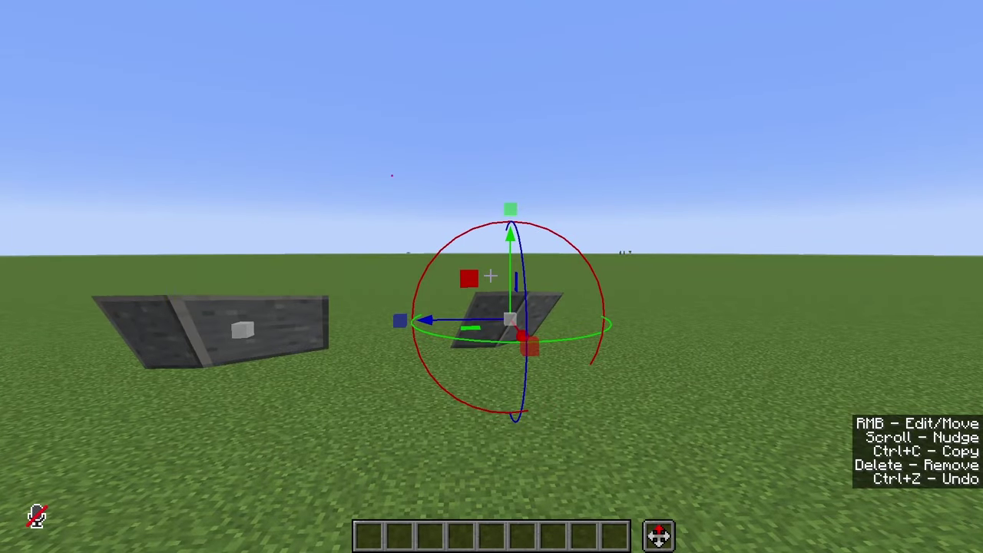
# Step: Rotate the distorted block display to -58.10, 138.70, 13.90 and slide it along the Z axis with increment snapping
pyautogui.moveTo(489, 275); pyautogui.dragTo(490, 275)
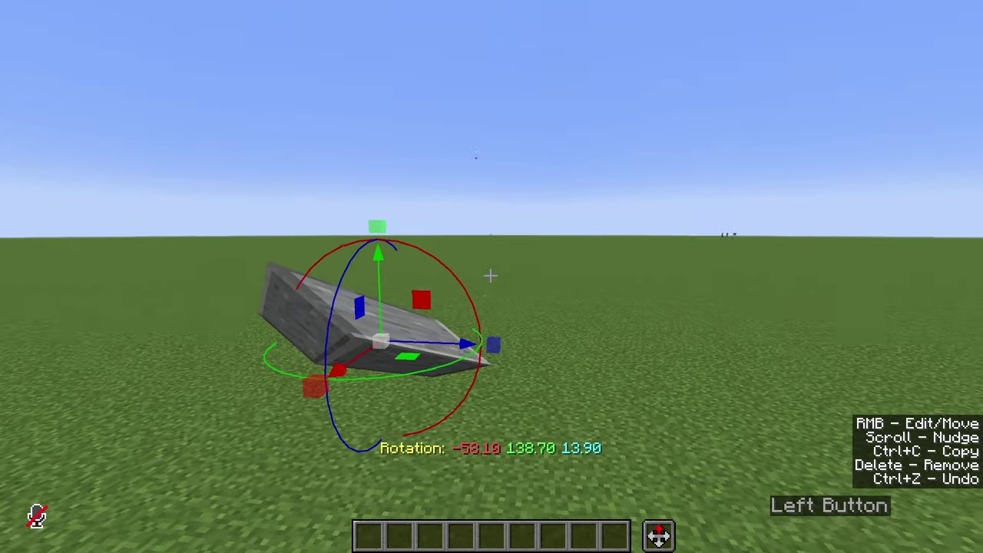
pyautogui.press('ctrl')
pyautogui.press('a')
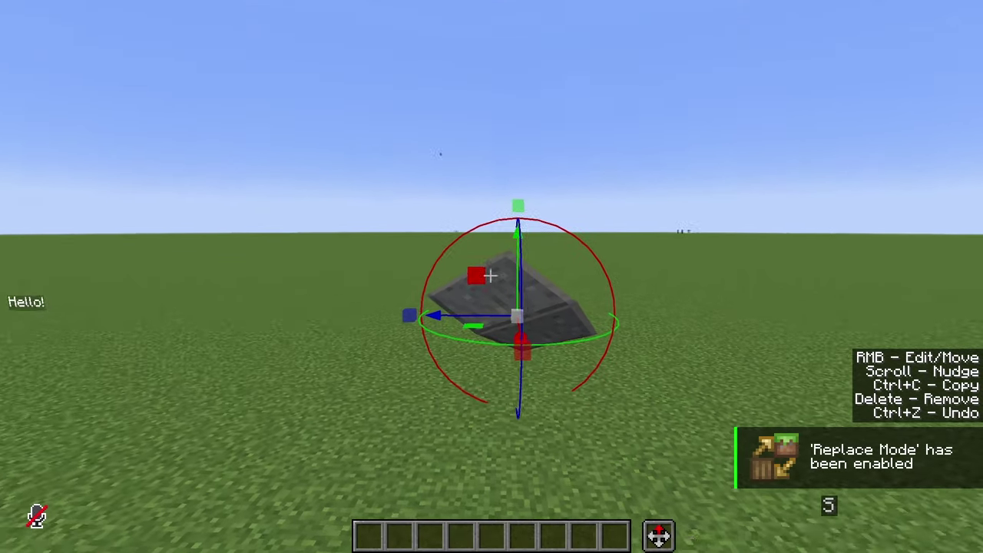
pyautogui.moveTo(490, 275); pyautogui.dragTo(490, 275)
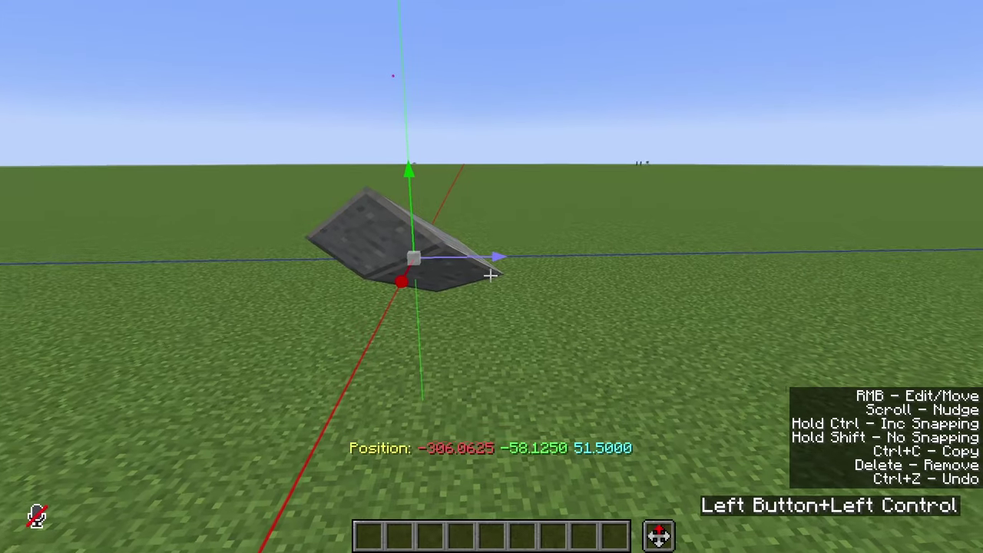
pyautogui.moveTo(490, 275); pyautogui.dragTo(490, 274)
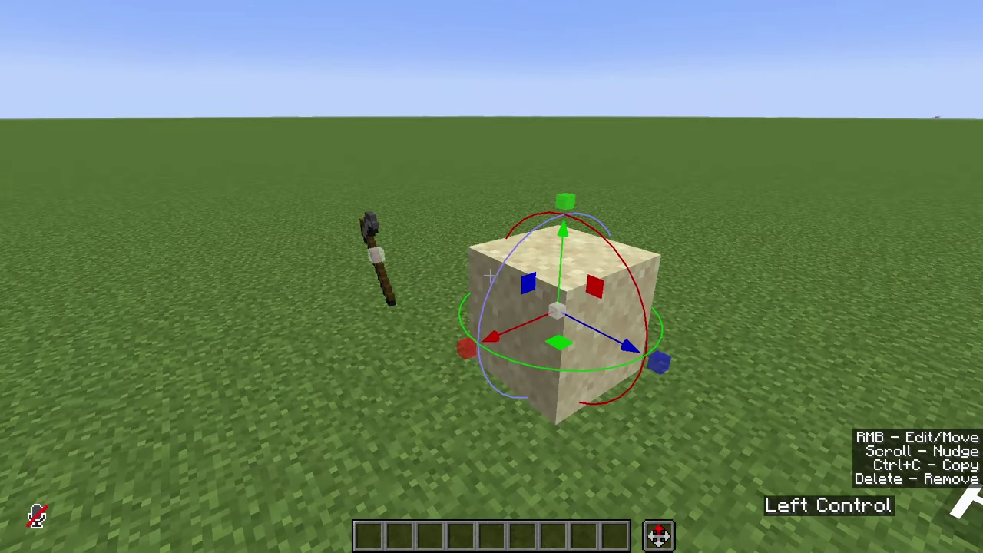
# Step: Rotate the sand block display to -90 degrees about its Z axis with increment snapping
pyautogui.moveTo(491, 275); pyautogui.dragTo(492, 275)
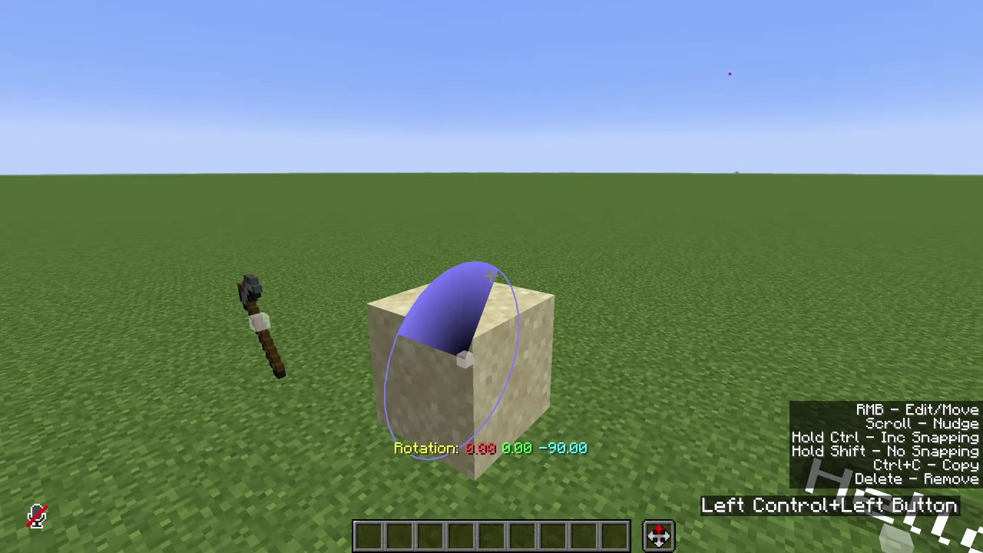
pyautogui.moveTo(490, 275); pyautogui.dragTo(490, 275)
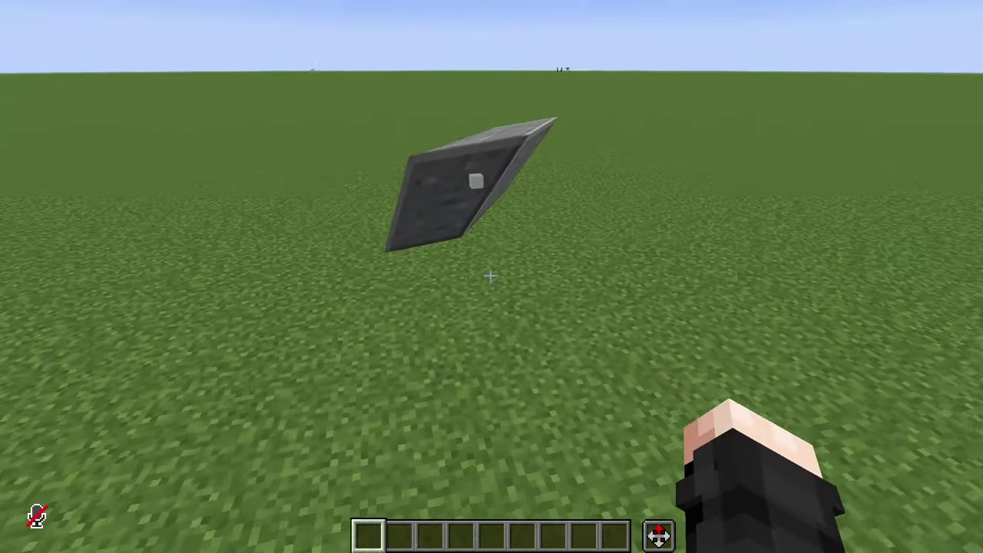
pyautogui.press('a')
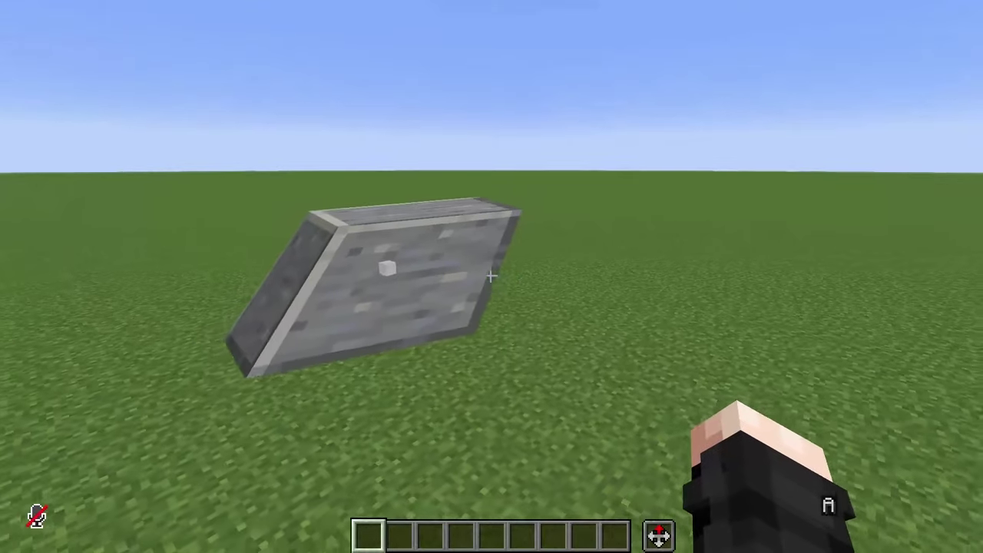
# Step: Reset the translation and rotation of the distorted block display, keeping its gizmo in global mode
pyautogui.hotkey('d', 'w')
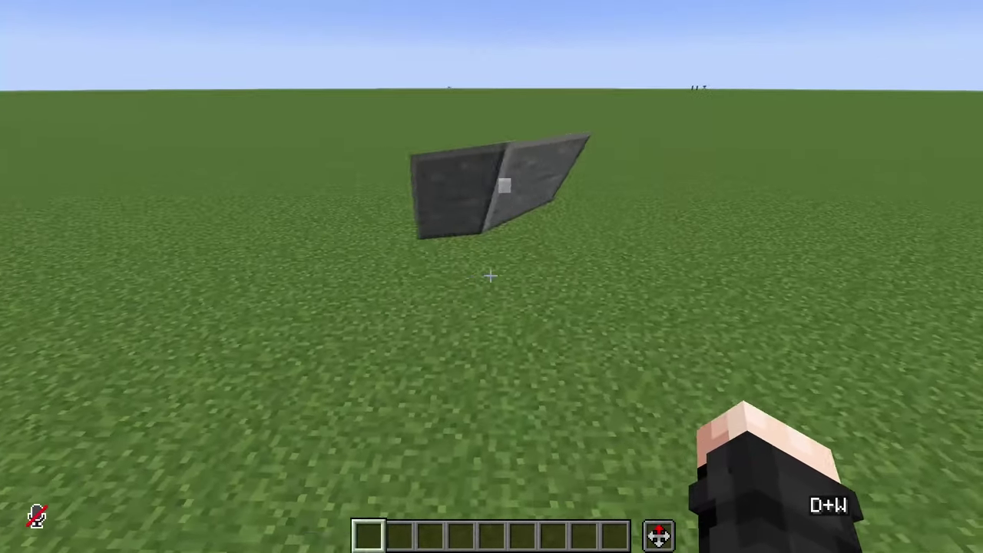
pyautogui.press('a')
pyautogui.press('w')
pyautogui.press('a')
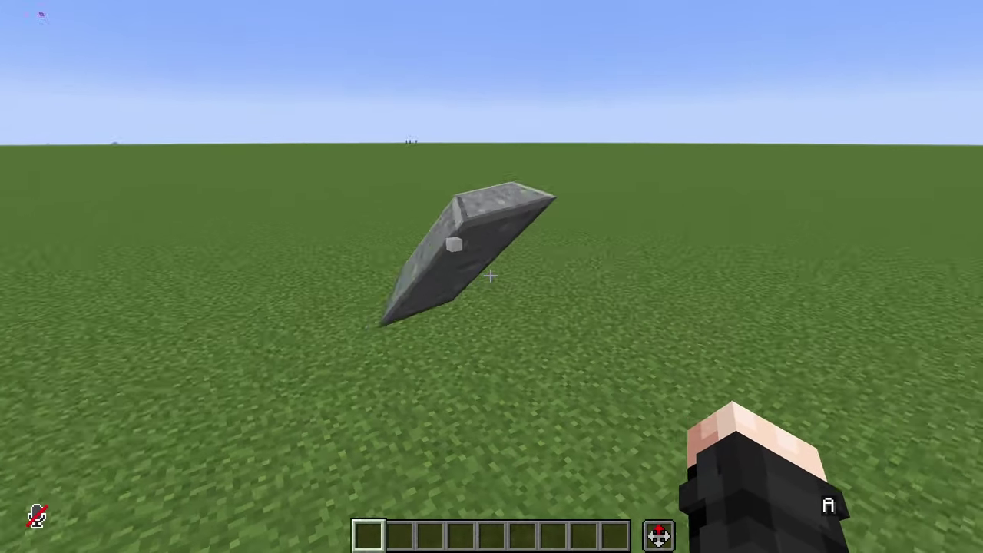
pyautogui.press('d')
pyautogui.press('d')
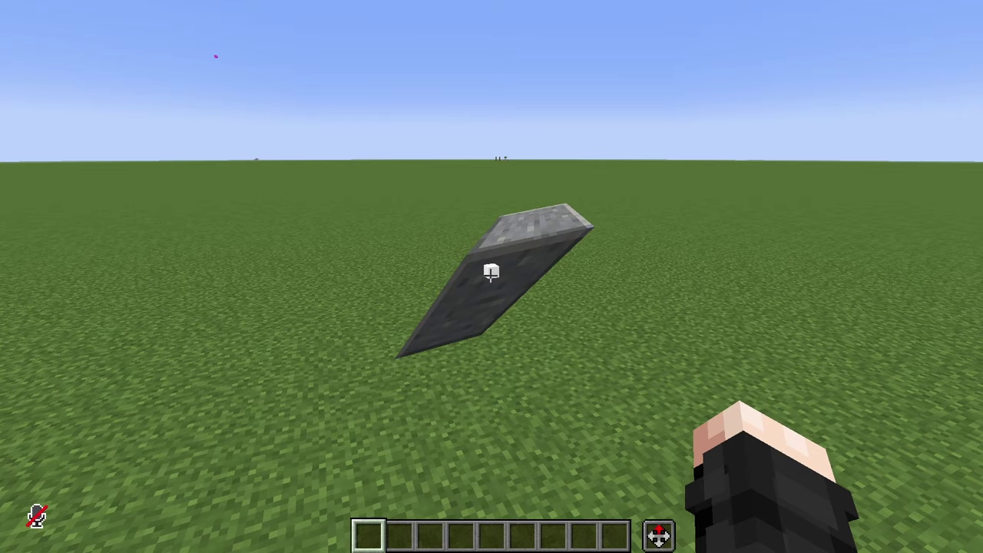
pyautogui.rightClick(491, 272)
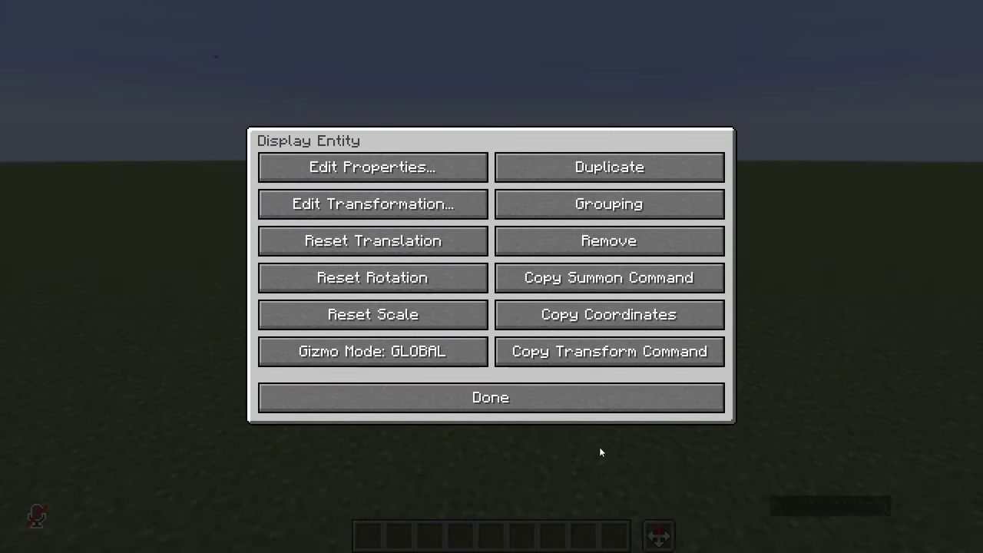
pyautogui.click(392, 241)
pyautogui.click(490, 397)
pyautogui.press('a')
pyautogui.press('w')
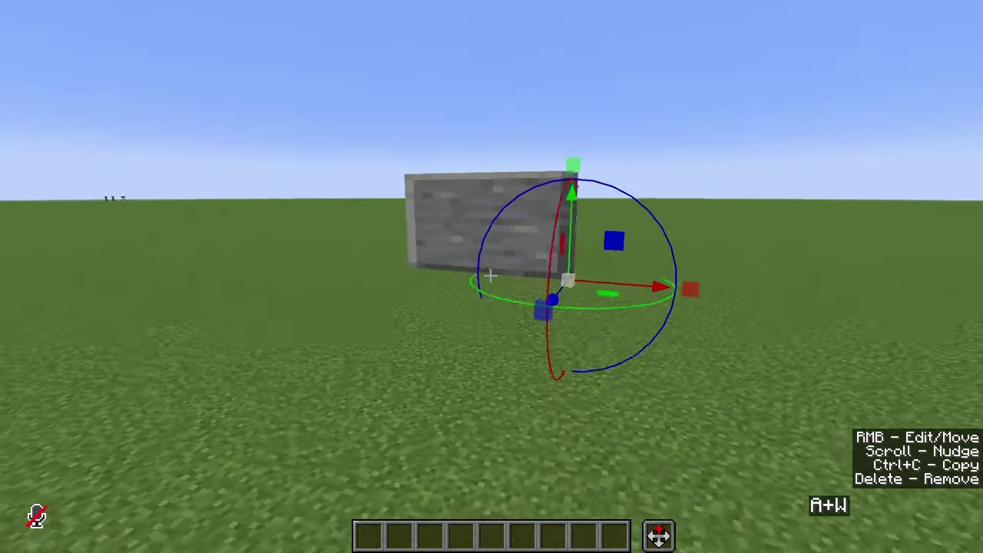
pyautogui.press('d')
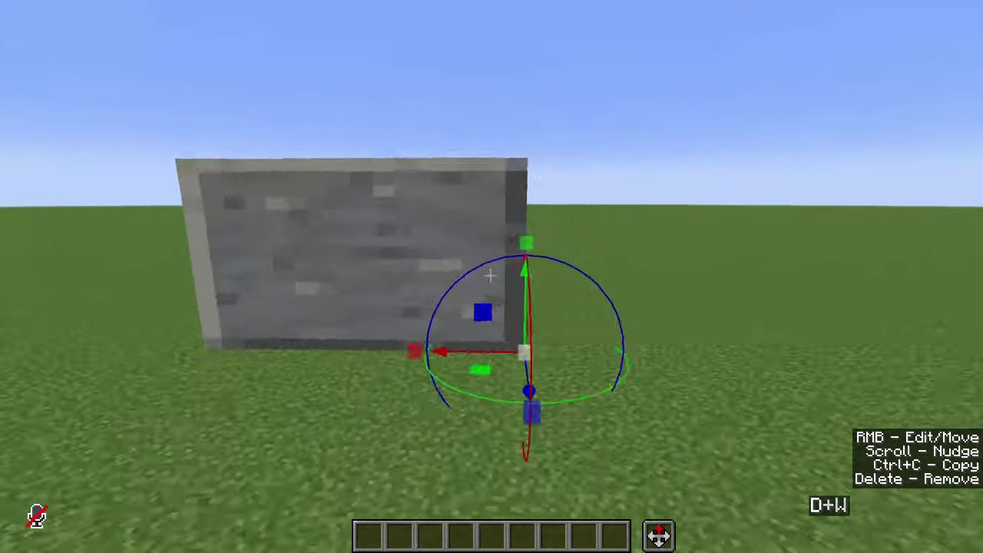
pyautogui.press('d')
# Step: Reset the scale of the straightened block display
pyautogui.click(490, 275)
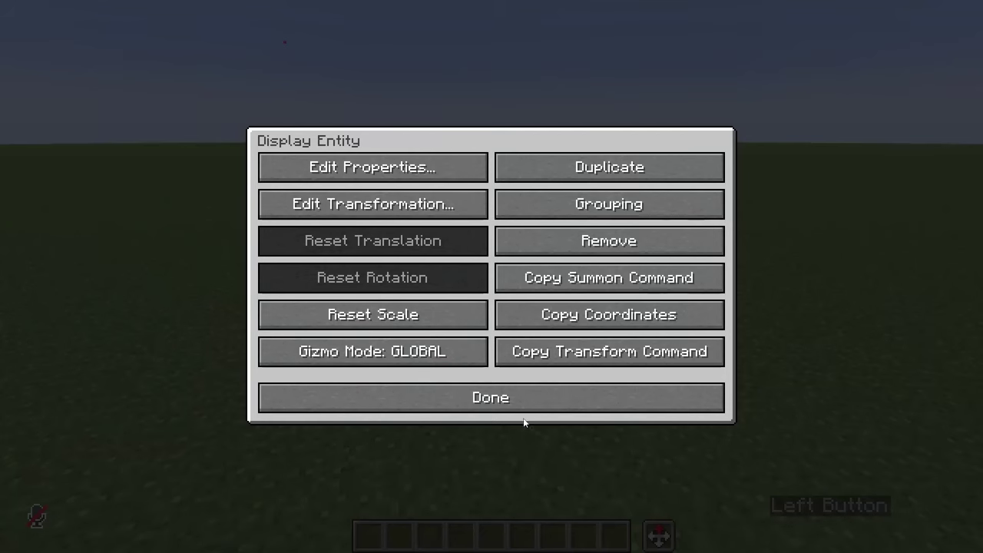
pyautogui.click(466, 389)
pyautogui.press('d')
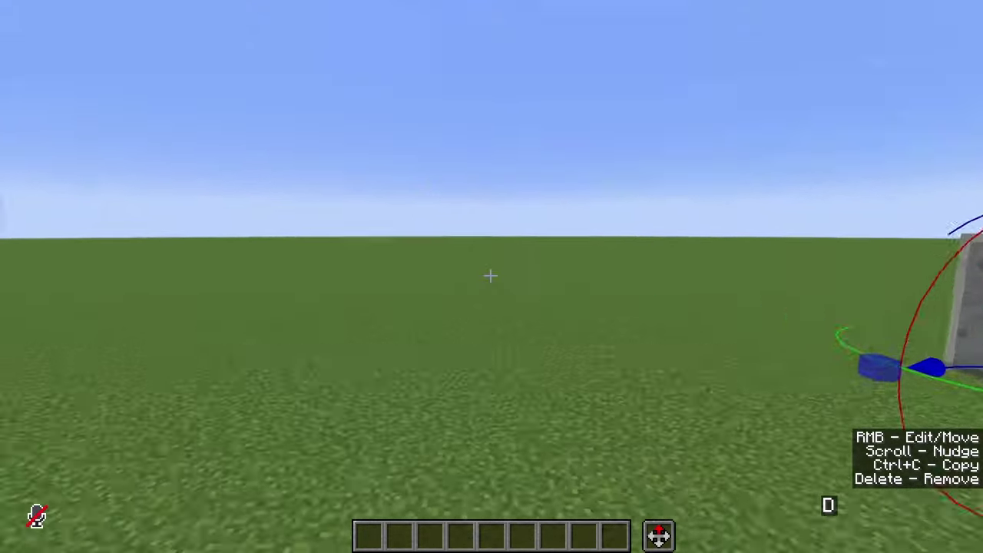
# Step: Inspect the block display's translation, rotation and scale values in its transformation settings
pyautogui.rightClick(490, 275)
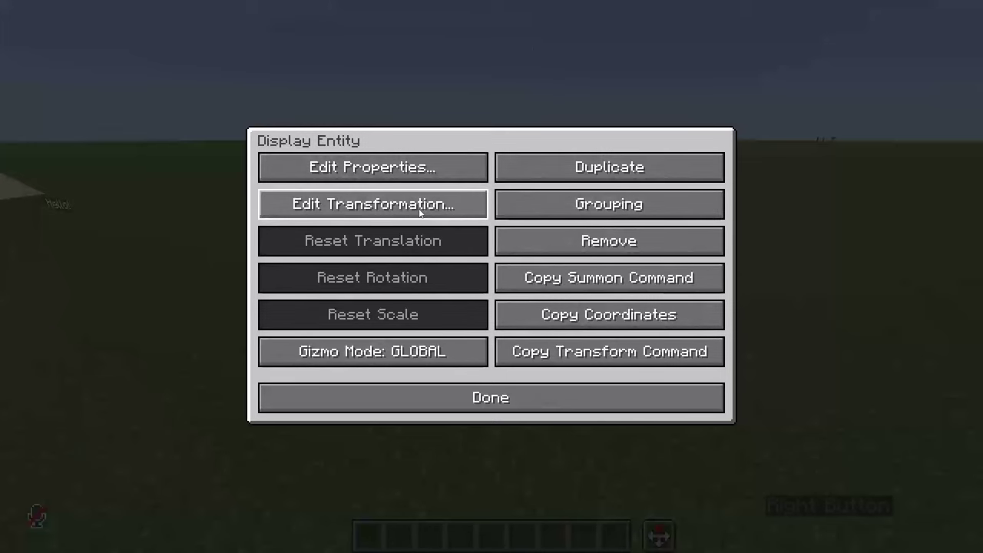
pyautogui.click(350, 211)
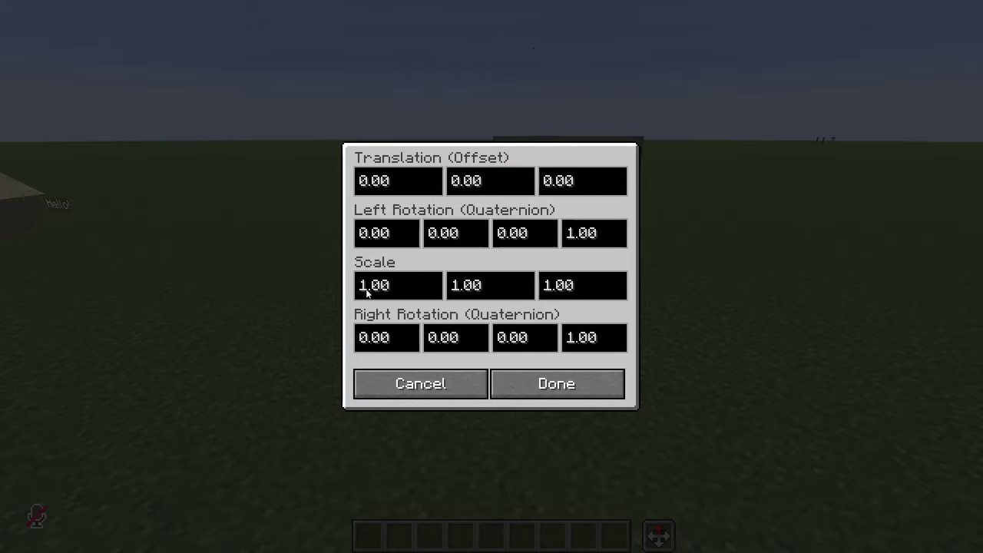
pyautogui.press('Escape')
# Step: Adjust the scale of the block display along its X axis with the scale gizmo
pyautogui.press('s')
pyautogui.press('a')
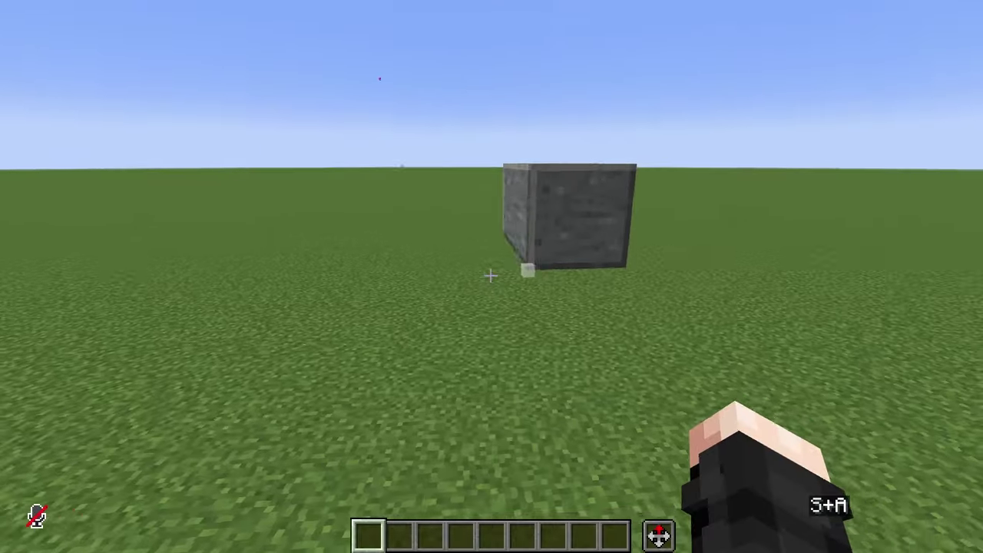
pyautogui.press('w')
pyautogui.press('d')
pyautogui.press('a')
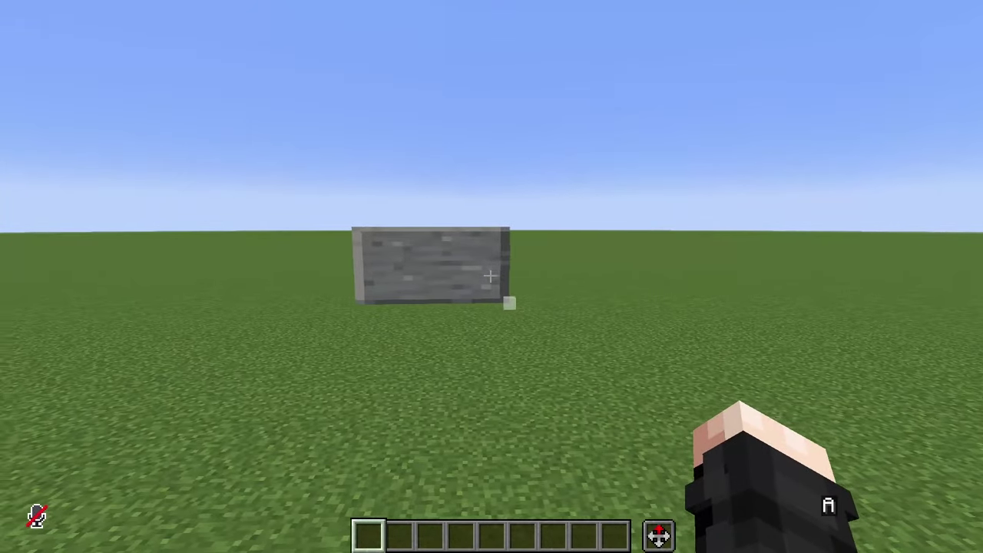
pyautogui.press('d')
pyautogui.press('w')
pyautogui.click(490, 275)
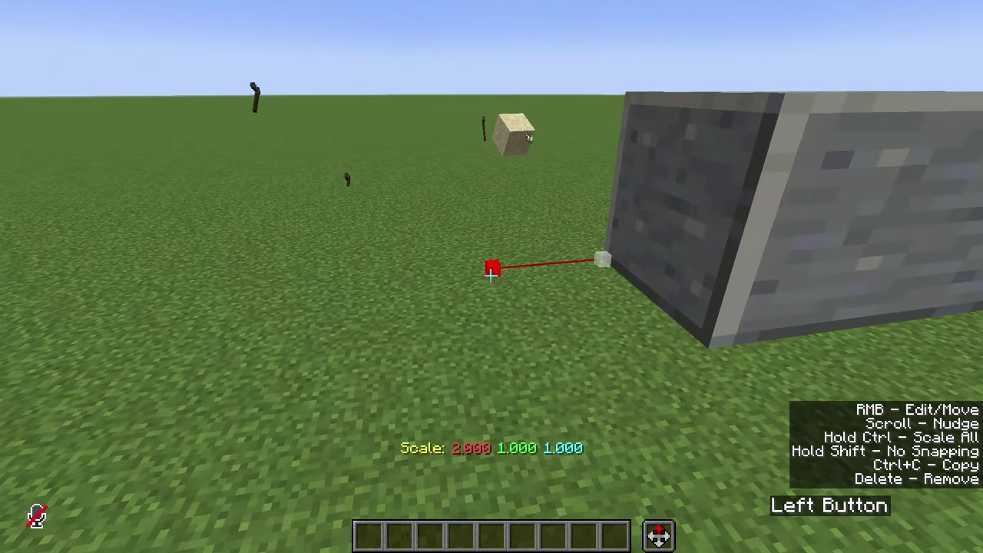
pyautogui.moveTo(491, 273); pyautogui.dragTo(491, 273)
# Step: Duplicate the block display and slide the copy along the Z axis beside the original
pyautogui.rightClick(491, 273)
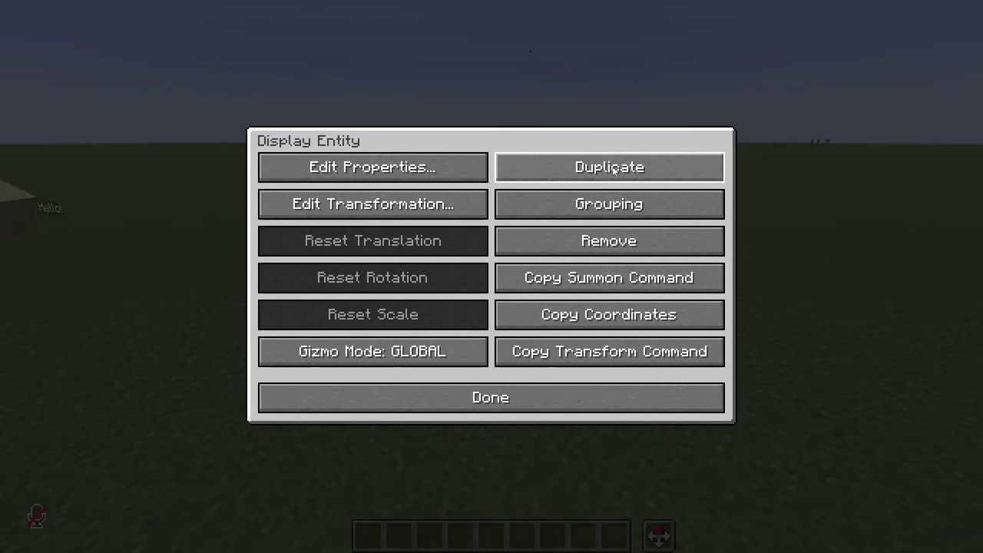
pyautogui.click(609, 168)
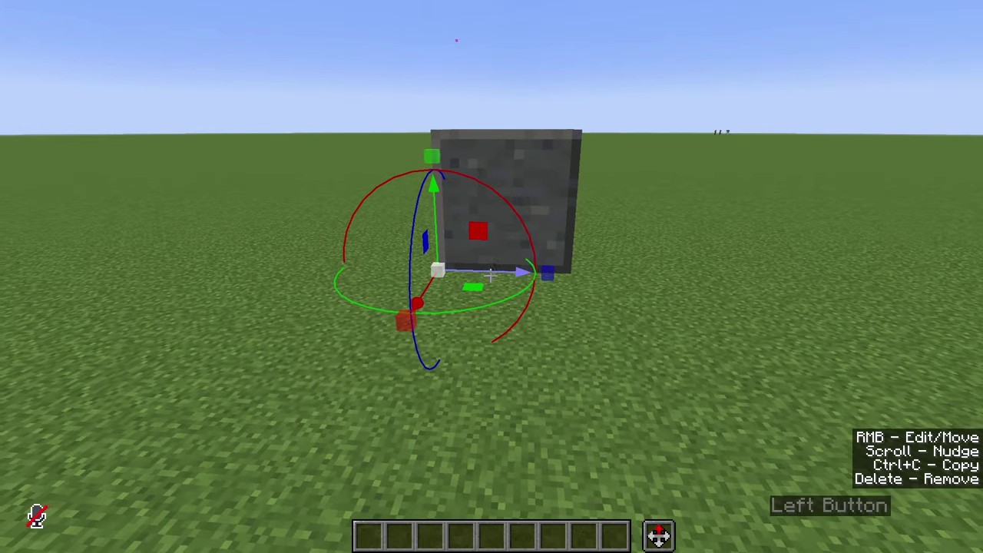
pyautogui.moveTo(491, 275); pyautogui.dragTo(492, 275)
# Step: Group the block display with its neighbour using a grouping range of 2.03
pyautogui.rightClick(491, 275)
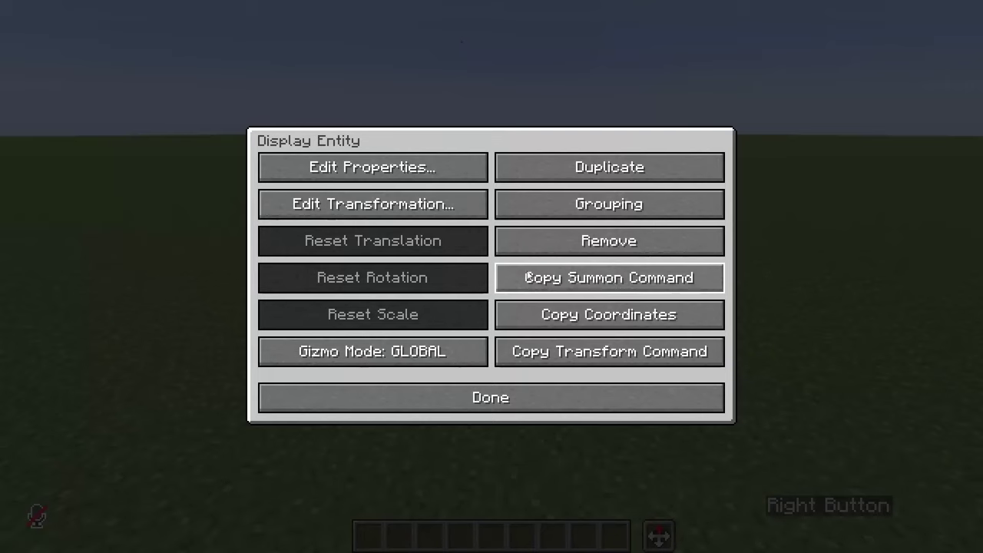
pyautogui.click(618, 209)
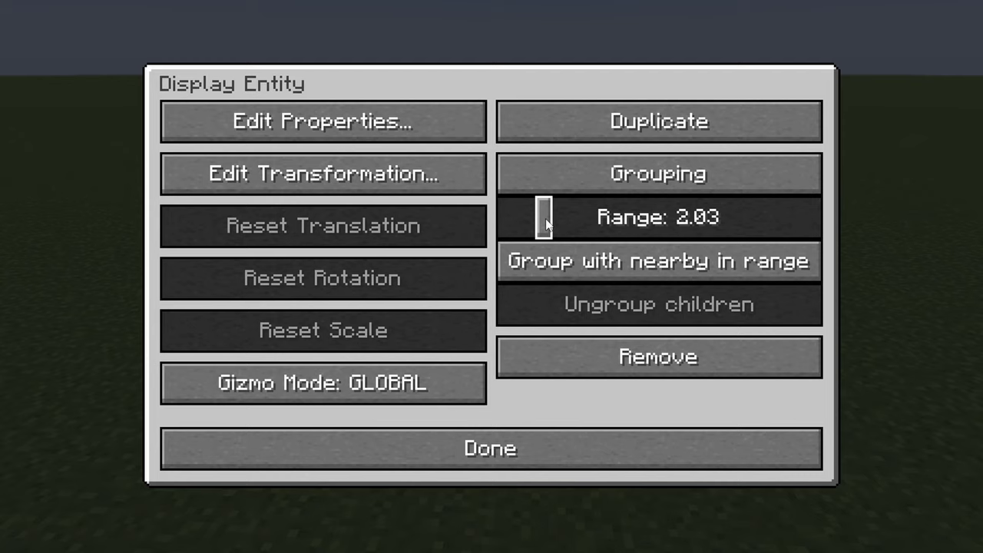
pyautogui.click(577, 273)
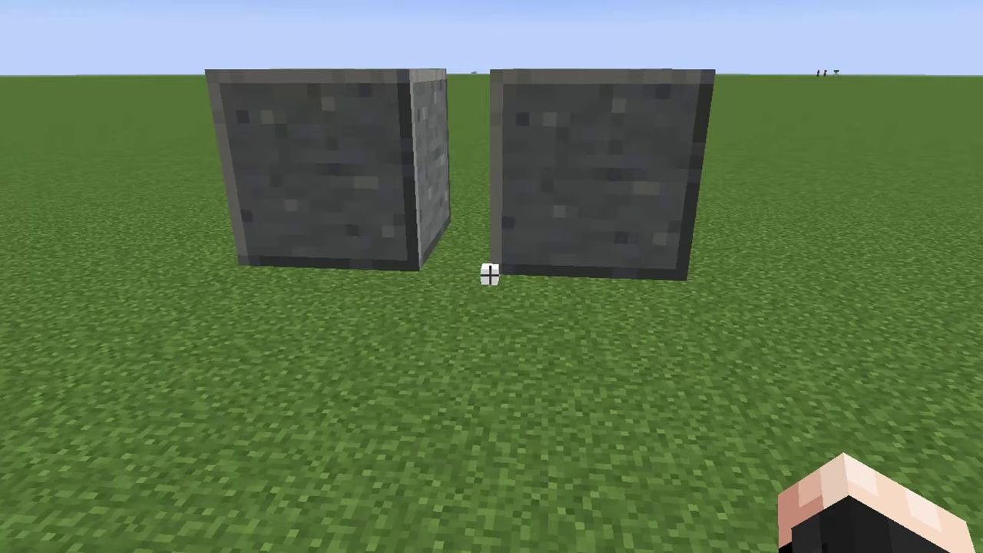
# Step: Rotate the grouped pair of block displays with the gizmo rings and scale it uniformly on all axes
pyautogui.press('a')
pyautogui.press('w')
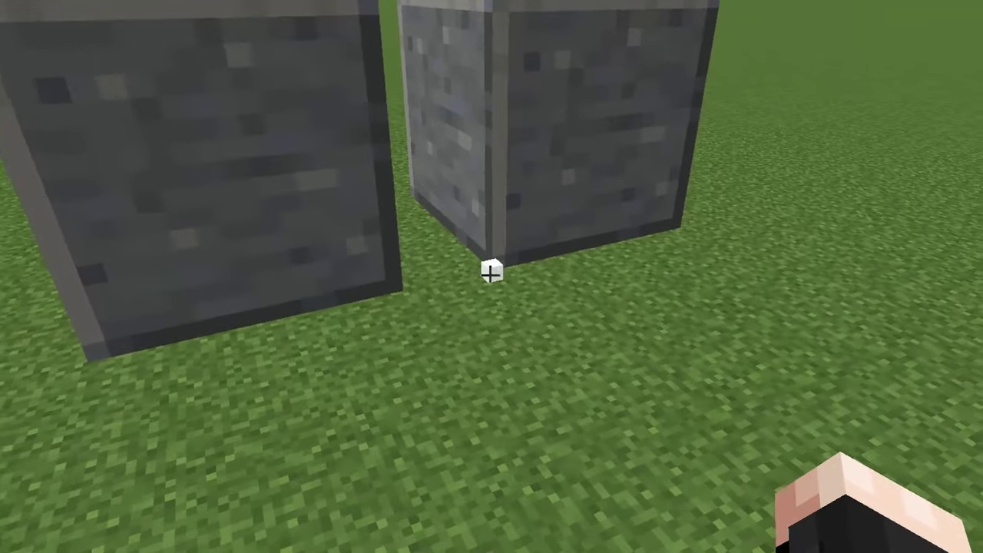
pyautogui.click(490, 275)
pyautogui.press('s')
pyautogui.press('d')
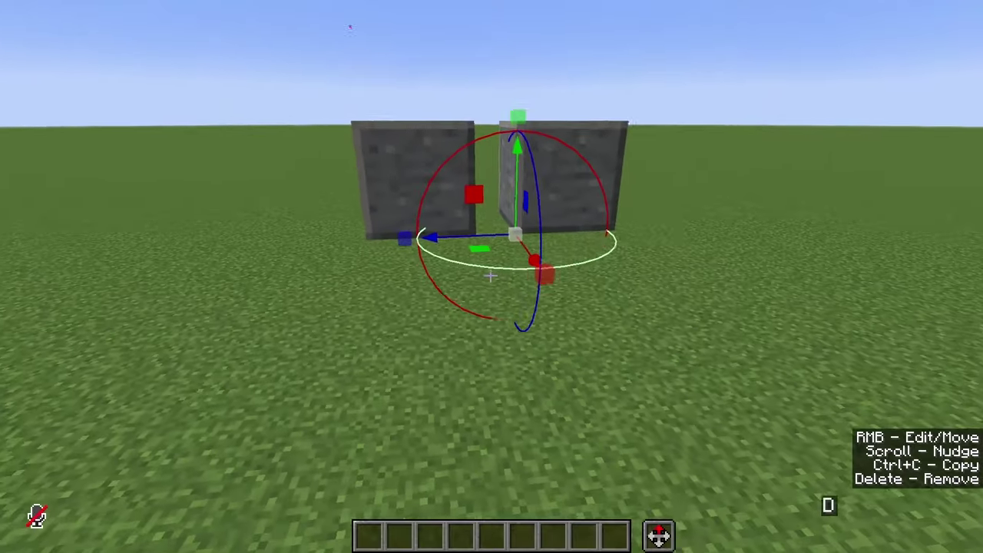
pyautogui.moveTo(490, 275); pyautogui.dragTo(490, 275)
pyautogui.keyDown('ctrl'); pyautogui.moveTo(490, 275); pyautogui.dragTo(490, 275); pyautogui.keyUp('ctrl')
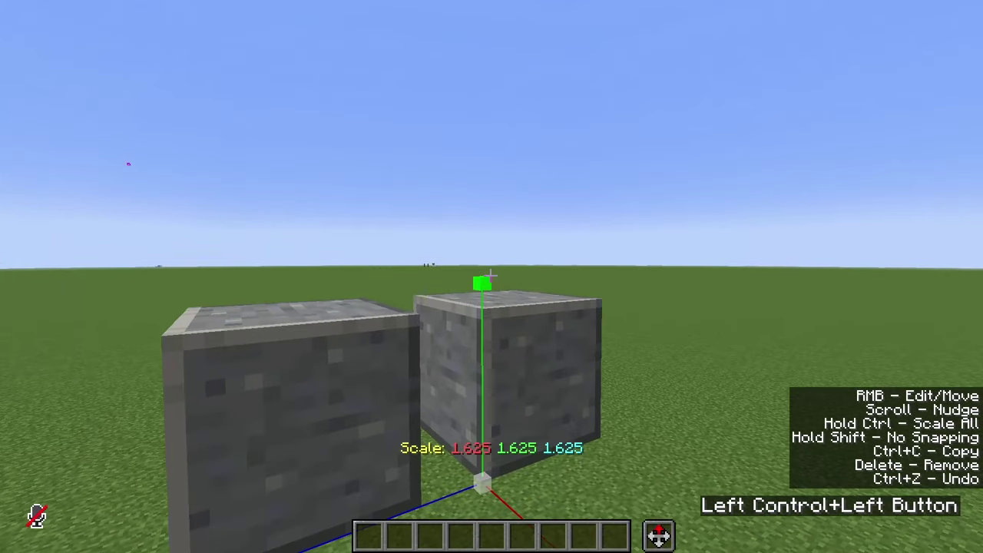
pyautogui.moveTo(490, 275); pyautogui.dragTo(490, 275)
# Step: Ungroup the pair of block displays and move one of them away on its own
pyautogui.rightClick(490, 275)
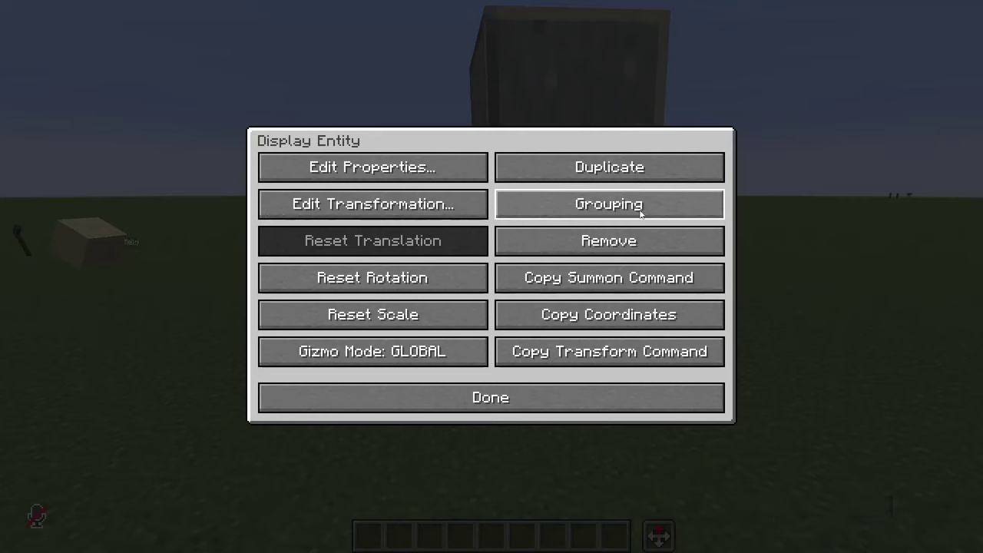
pyautogui.click(609, 204)
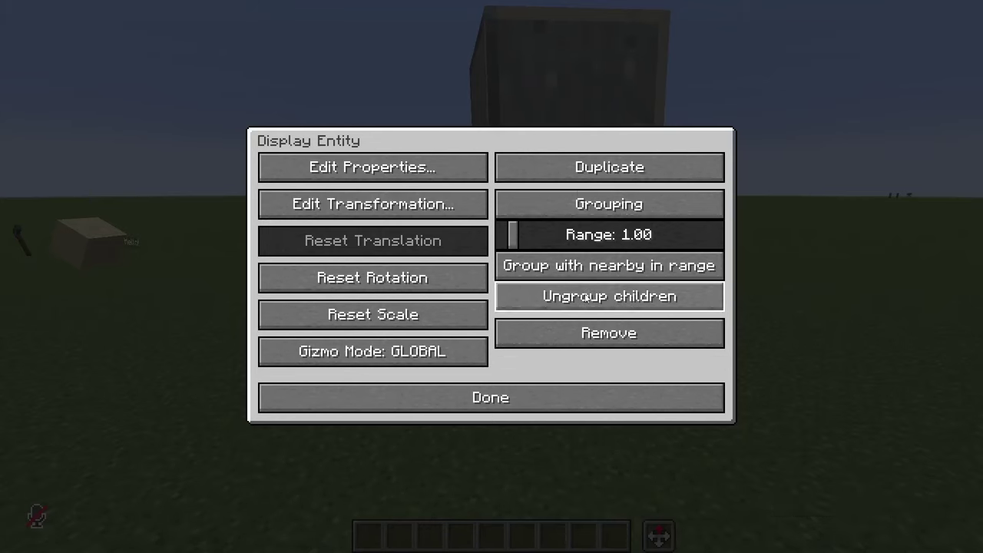
pyautogui.click(590, 298)
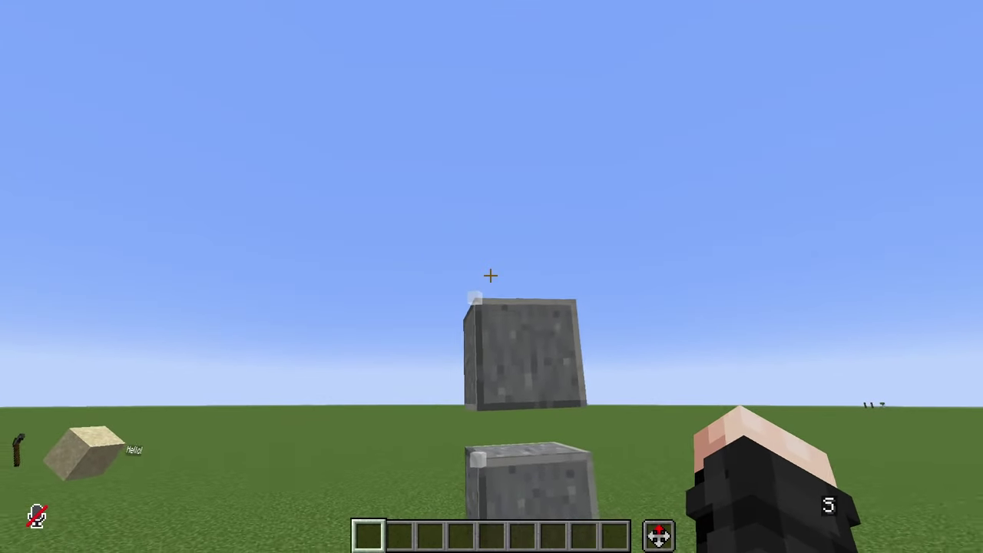
pyautogui.click(489, 274)
pyautogui.moveTo(490, 275); pyautogui.dragTo(490, 275)
# Step: Group the middle block display with the two nearby displays using a grouping range of 3.12
pyautogui.press('w')
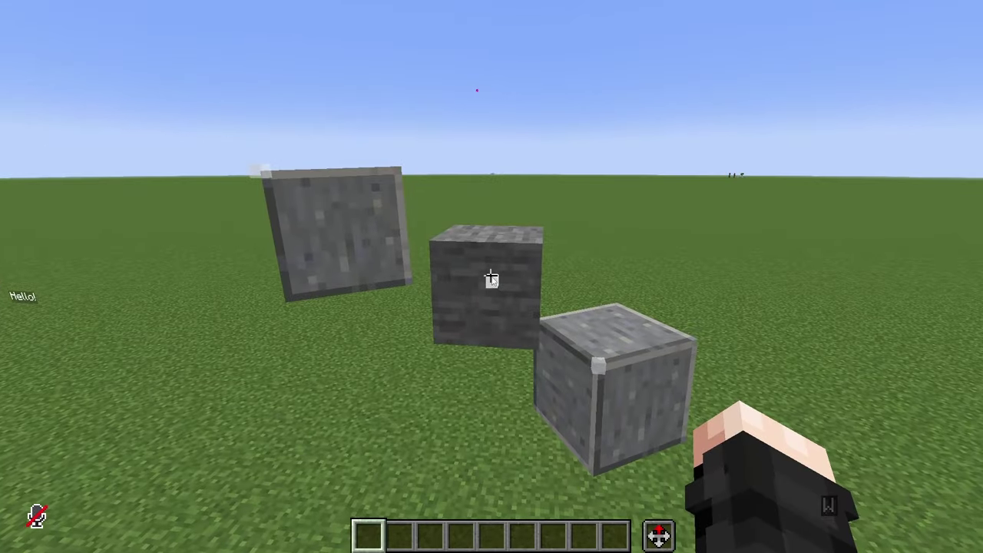
pyautogui.rightClick(492, 278)
pyautogui.click(537, 206)
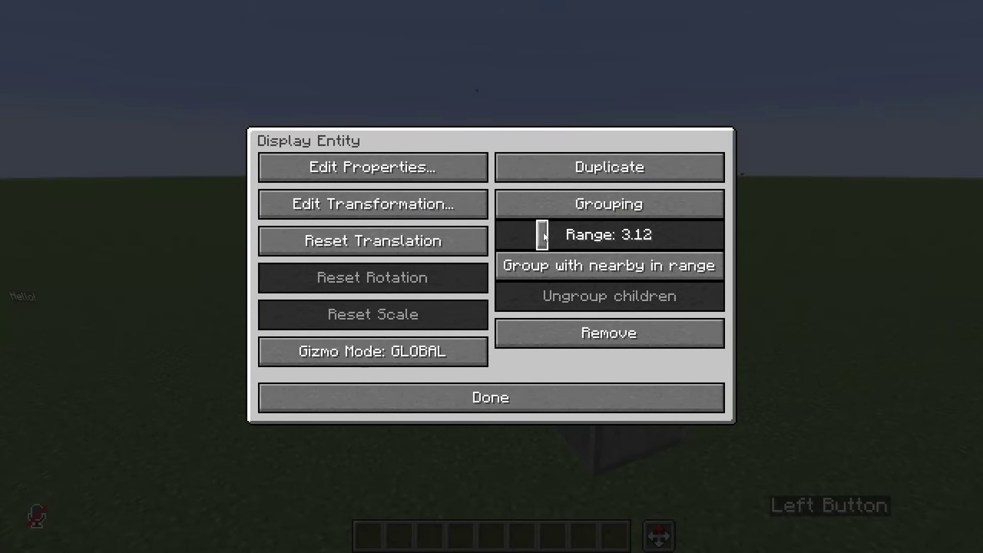
pyautogui.click(543, 264)
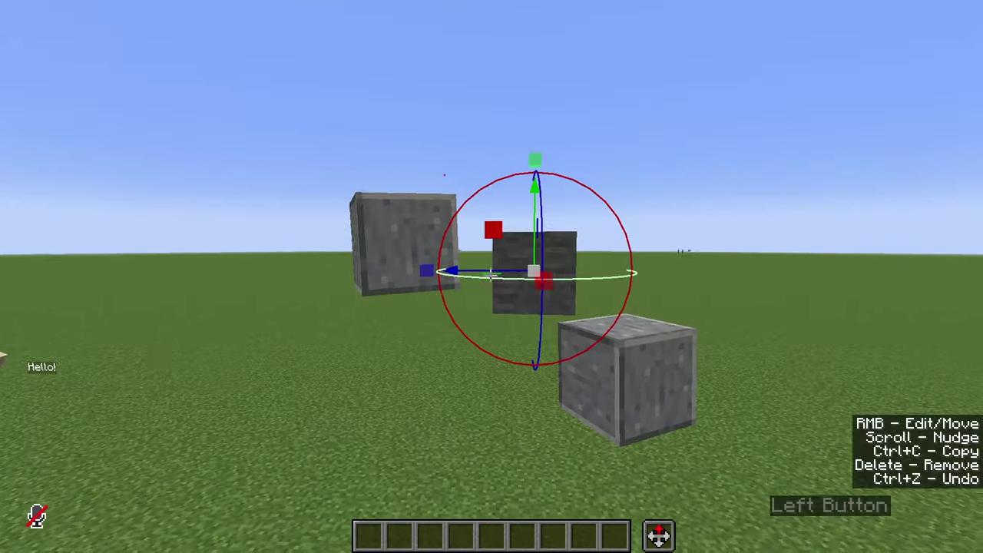
# Step: Copy the three-block group and slide it along the Z axis to position -306.8426, -56.0000, 57.1250, leaving two sets
pyautogui.hotkey('ctrl', 'c')
pyautogui.moveTo(491, 275); pyautogui.dragTo(491, 275)
pyautogui.hotkey('d', 's')
pyautogui.press('1')
pyautogui.hotkey('s', 'd')
pyautogui.hotkey('ctrl', 'a')
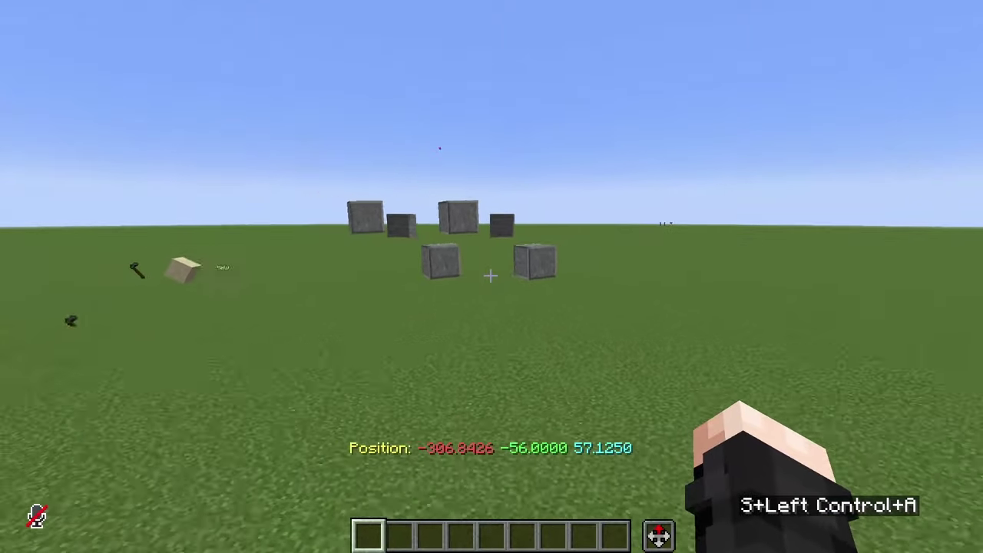
# Step: Select one of the two block display groups by its centre handle and delete it
pyautogui.hotkey('a', 'w')
pyautogui.click(490, 275)
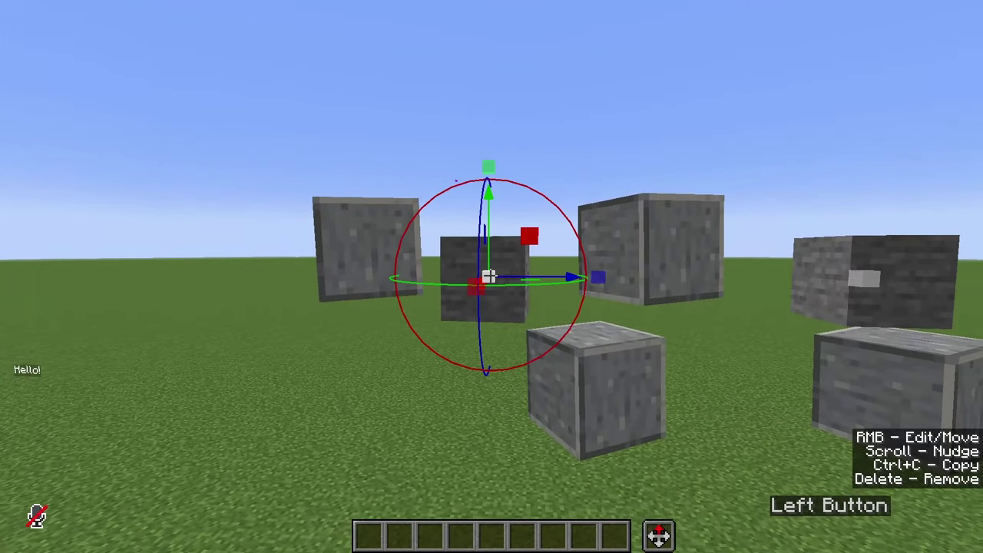
pyautogui.press('BackSpace')
# Step: Copy the summon command of the rotated polished andesite block display to the clipboard
pyautogui.rightClick(491, 276)
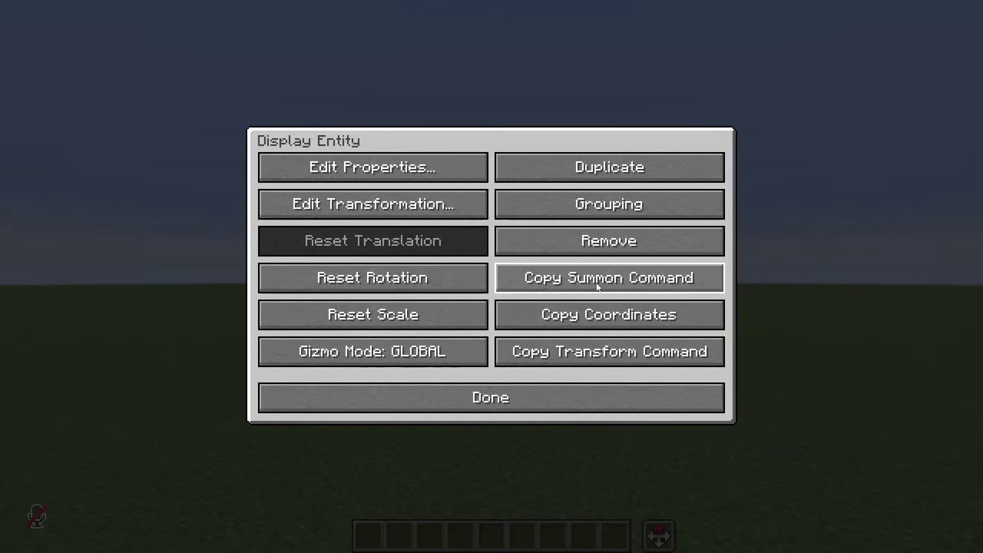
pyautogui.click(598, 278)
pyautogui.press('s')
pyautogui.press('d')
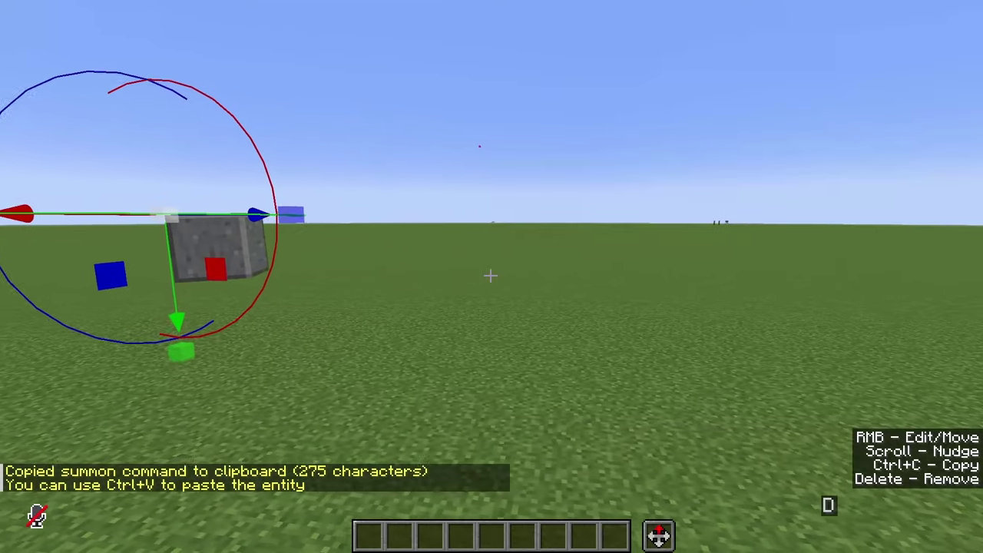
# Step: Store the copied summon command in a command block and trigger it with a stone button to summon the display
pyautogui.press('t')
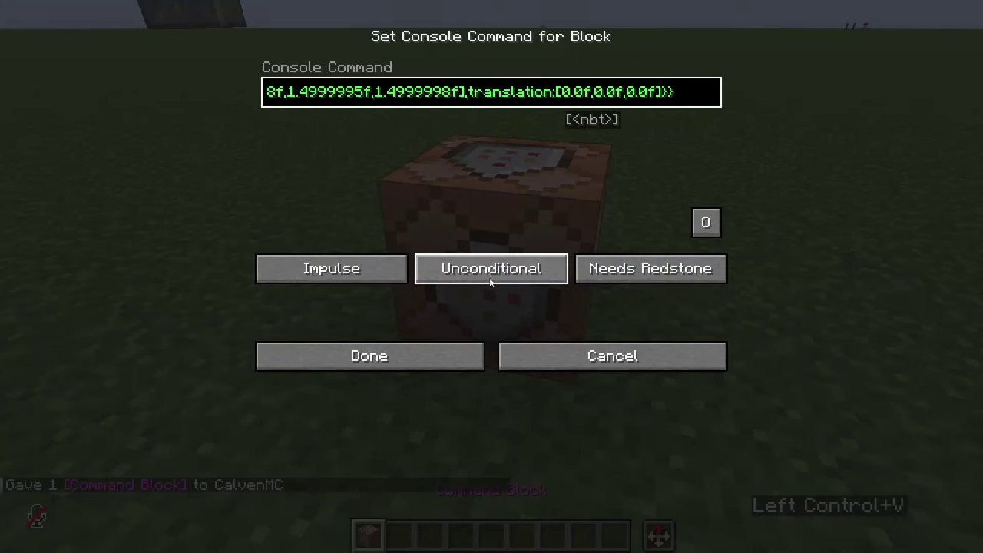
pyautogui.click(465, 354)
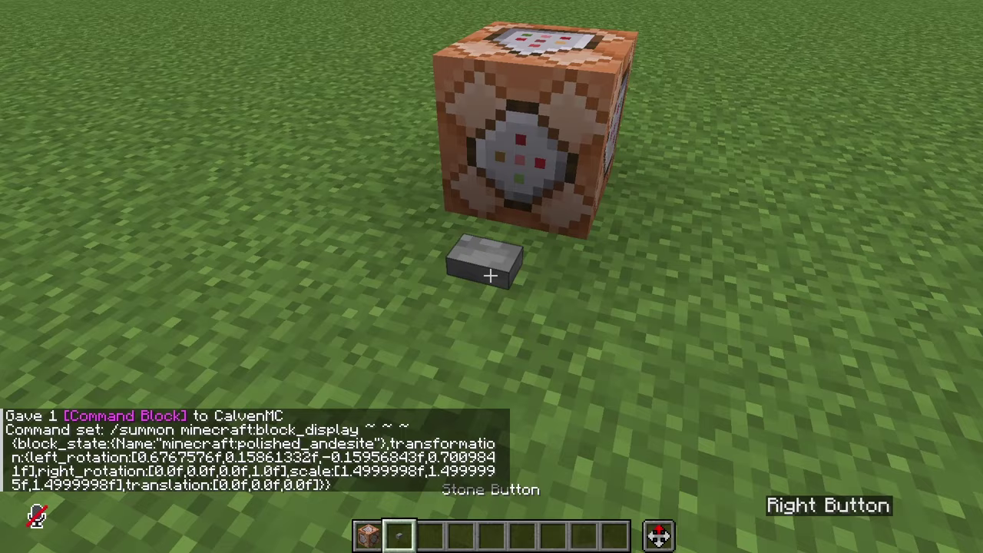
pyautogui.rightClick(491, 276)
pyautogui.press('s')
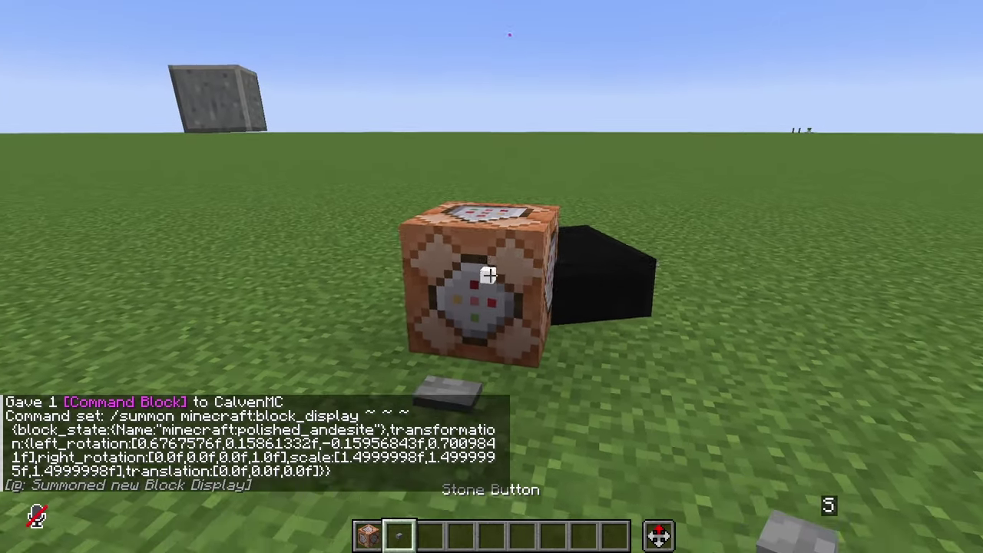
# Step: Copy the transform command of the polished andesite block display and paste it into the chat
pyautogui.press('d')
pyautogui.press('w')
pyautogui.click(490, 275)
pyautogui.rightClick(490, 275)
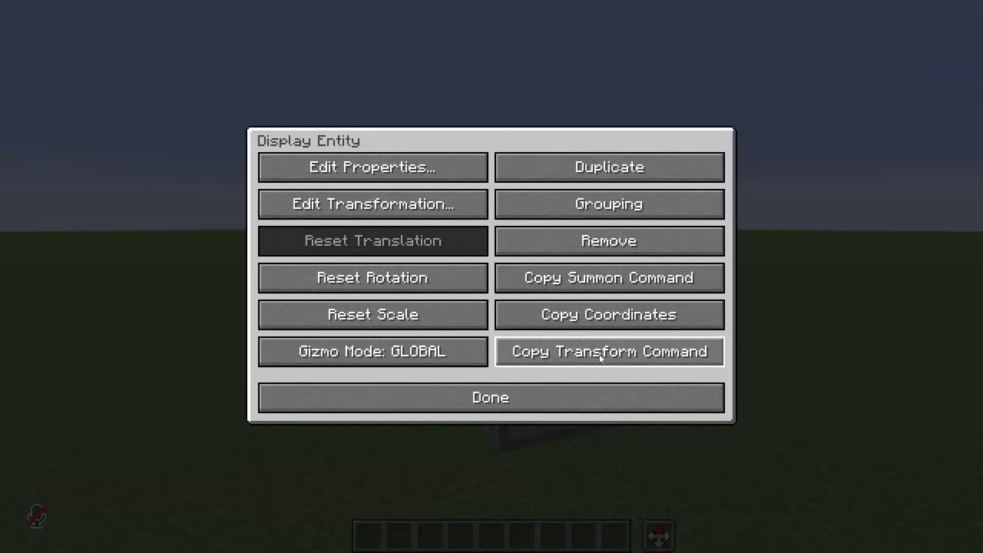
pyautogui.click(600, 357)
pyautogui.press('t')
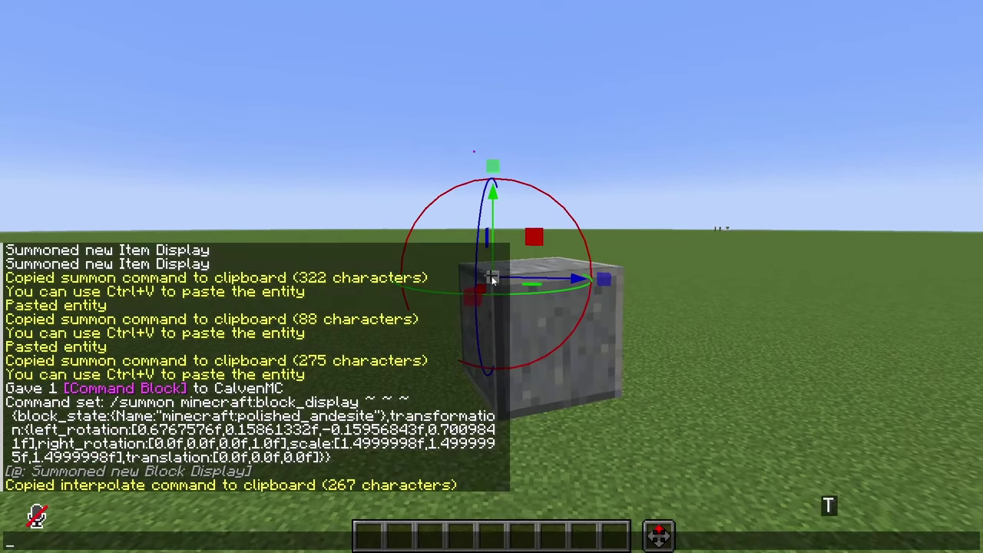
pyautogui.hotkey('ctrl', 'v')
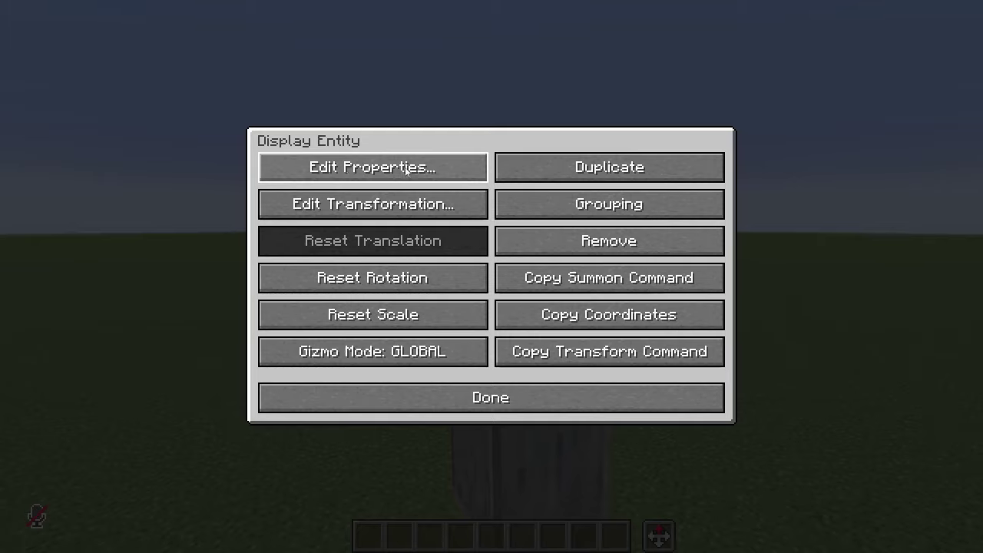
# Step: Change the block of the polished andesite display to Oak Wood in its properties
pyautogui.click(343, 173)
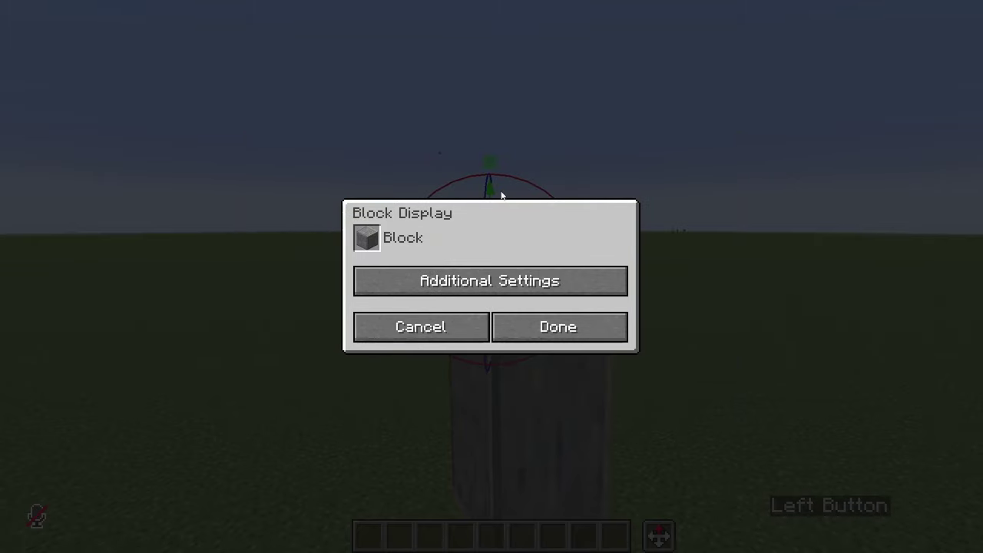
pyautogui.click(367, 239)
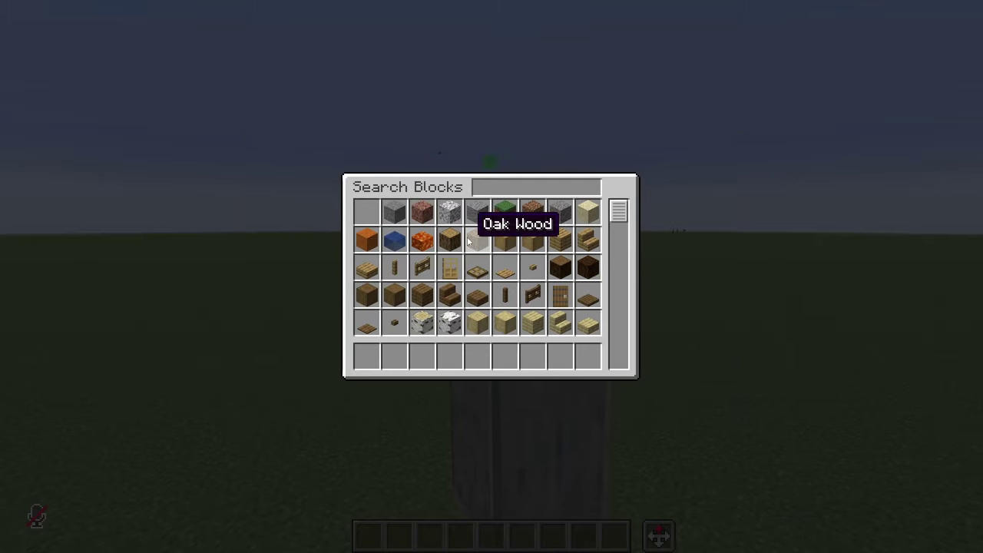
pyautogui.click(470, 241)
pyautogui.click(559, 343)
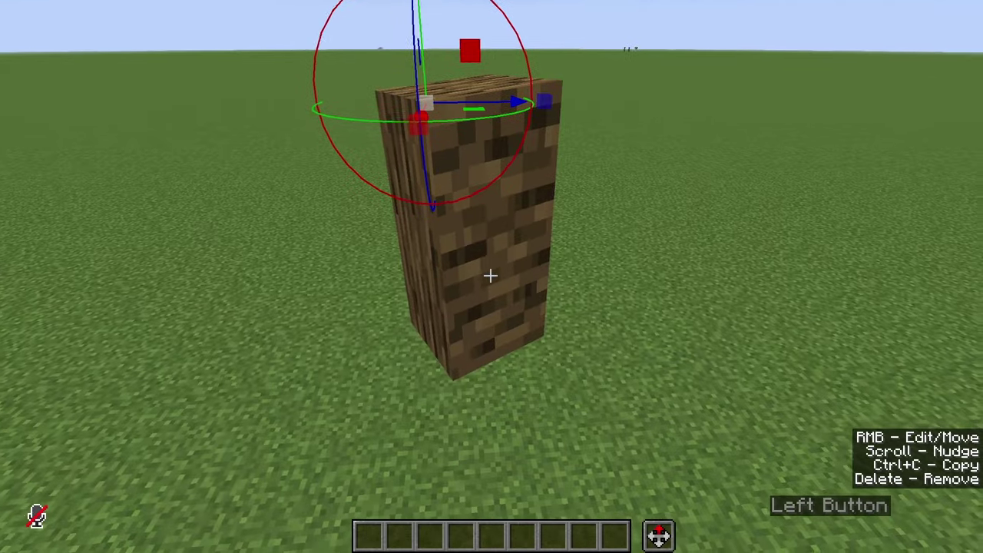
# Step: Set the oak wood display's block axis to Z in its properties
pyautogui.hotkey('ctrl', 's')
pyautogui.press('a')
pyautogui.press('d')
pyautogui.press('w')
pyautogui.press('ctrl')
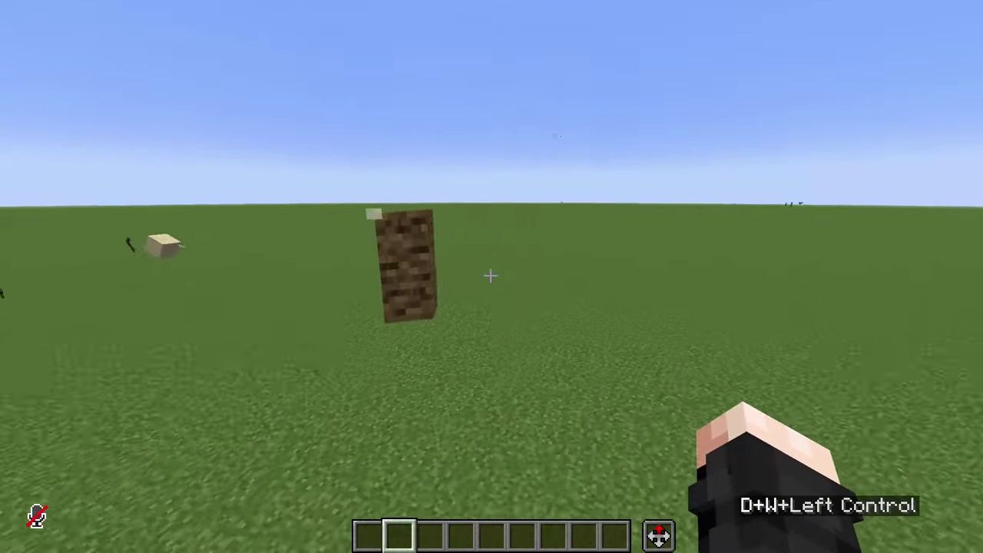
pyautogui.press('a')
pyautogui.press('d')
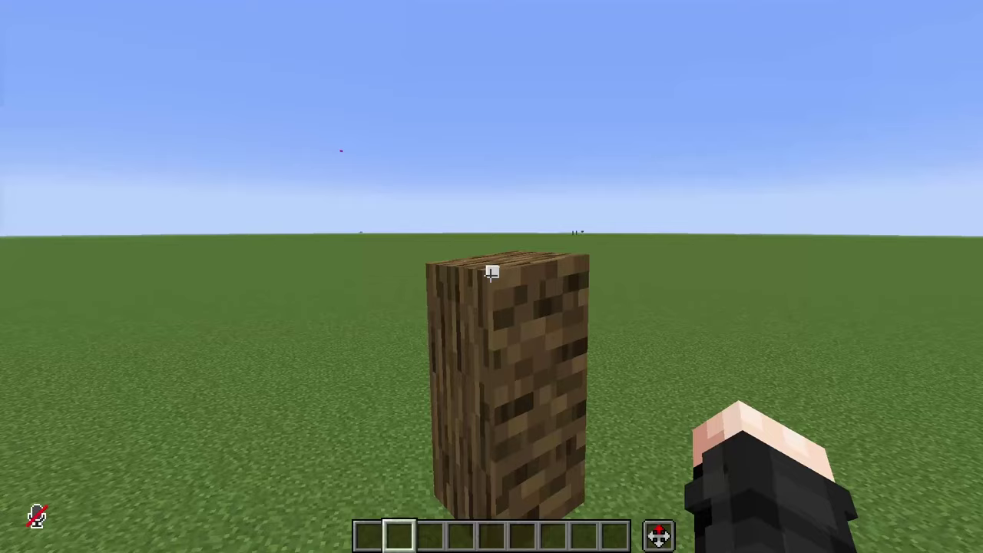
pyautogui.rightClick(491, 275)
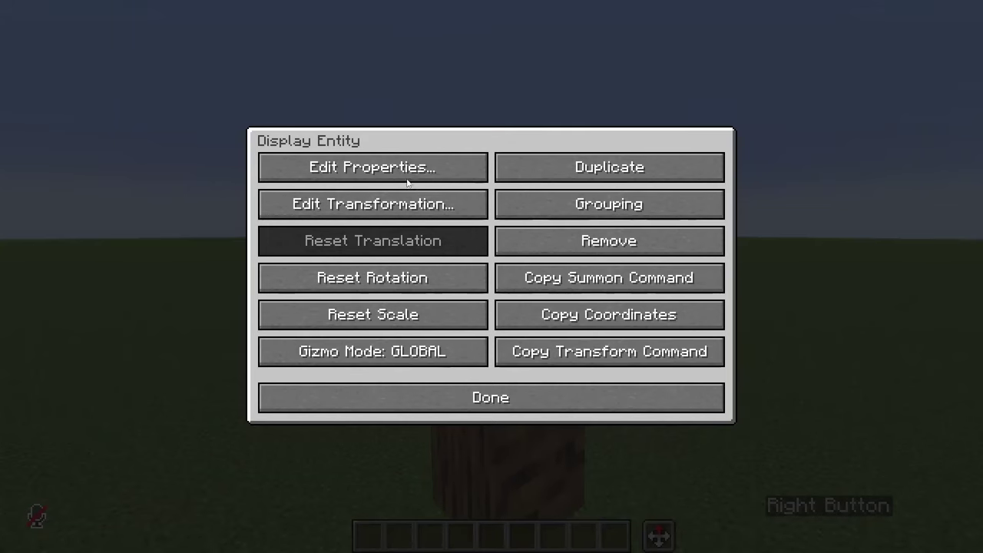
pyautogui.click(315, 177)
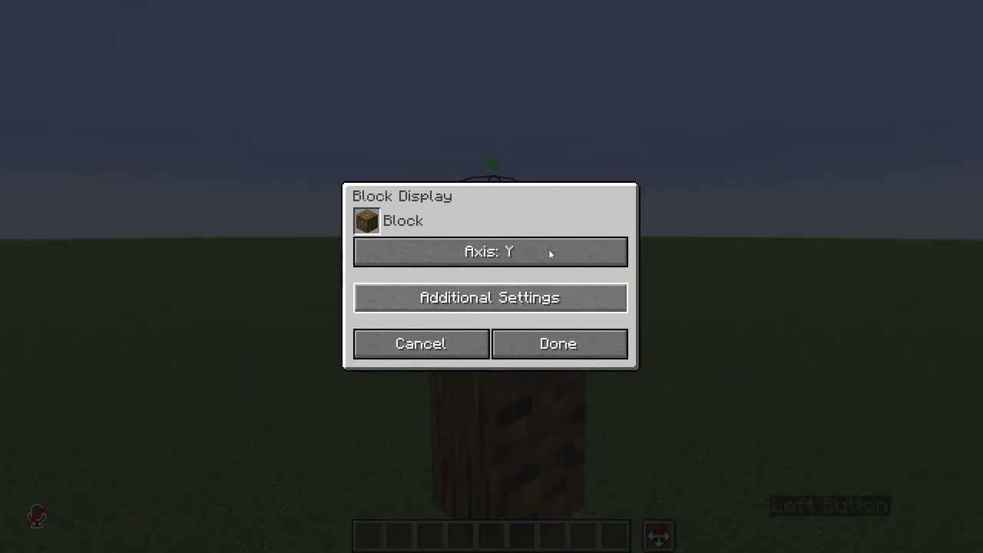
pyautogui.click(548, 338)
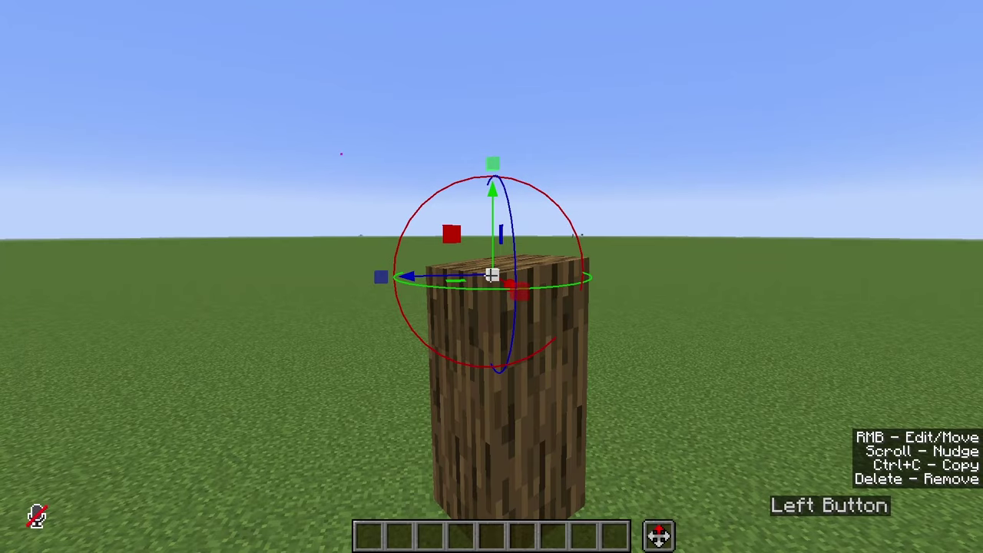
# Step: Replace the oak wood in the block display with a pale tan block from the block list
pyautogui.hotkey('s', 'd')
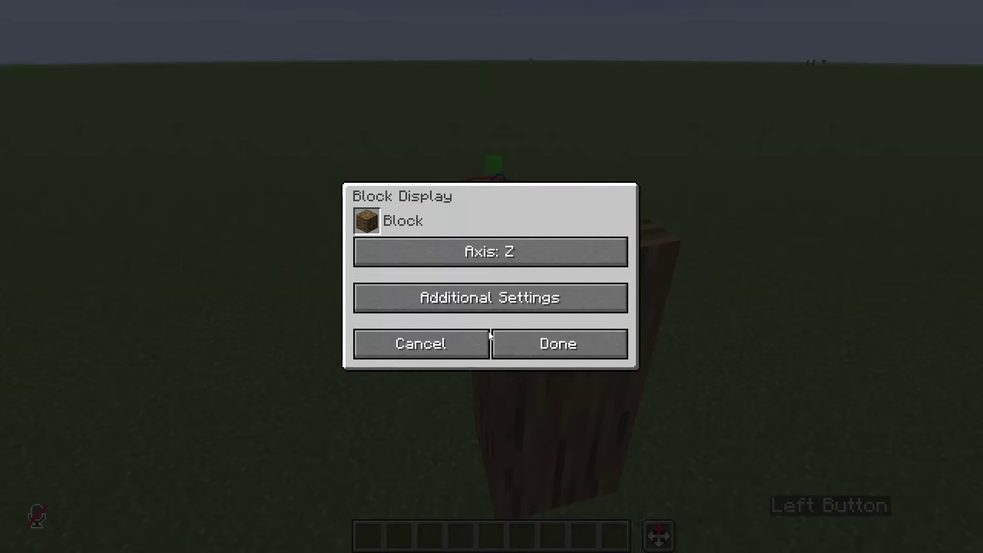
pyautogui.click(382, 223)
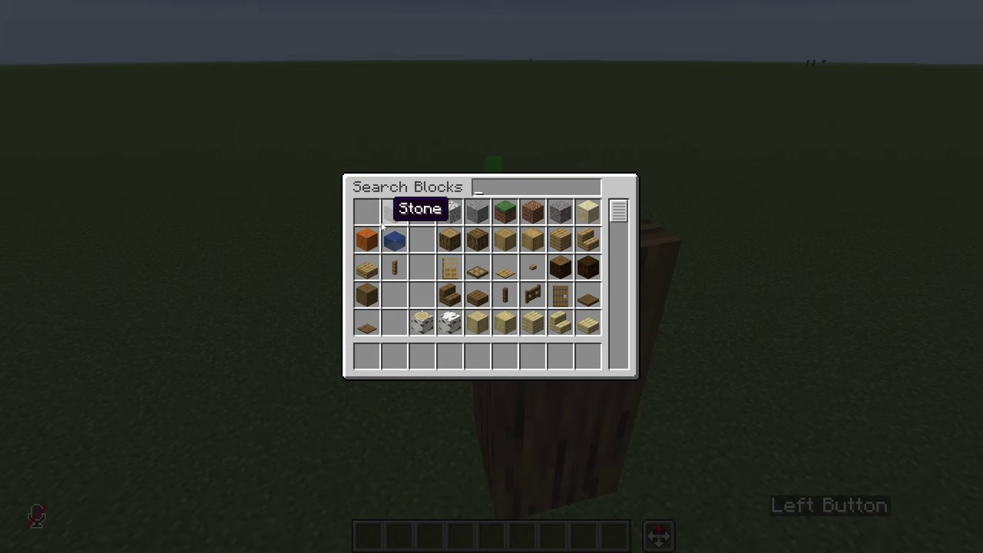
pyautogui.click(531, 323)
pyautogui.click(503, 341)
pyautogui.hotkey('s', 'd')
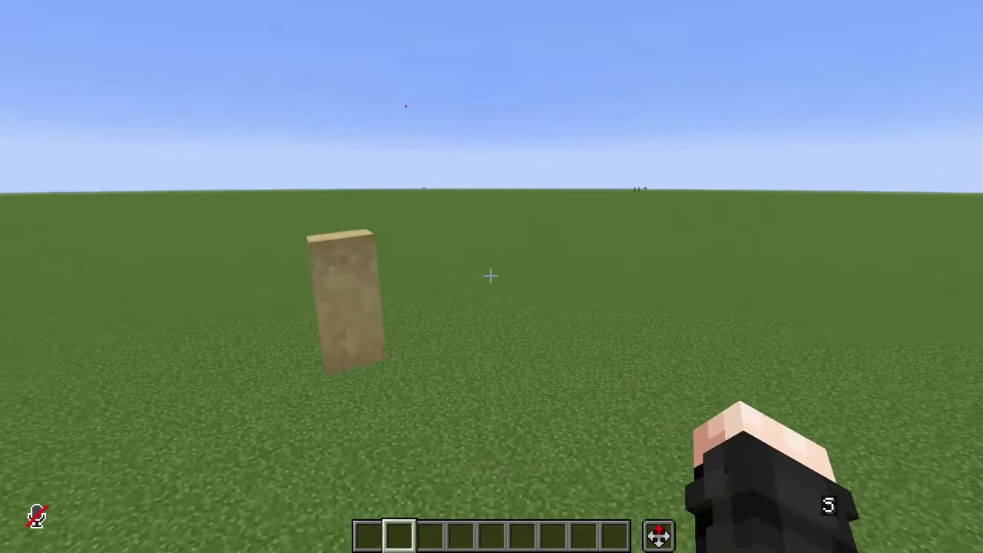
# Step: Review the block display's additional settings, including culling, interpolation, billboard, brightness, shadow and view range, and close them
pyautogui.hotkey('shift', 's', 'a')
pyautogui.rightClick(491, 275)
pyautogui.click(373, 164)
pyautogui.click(523, 304)
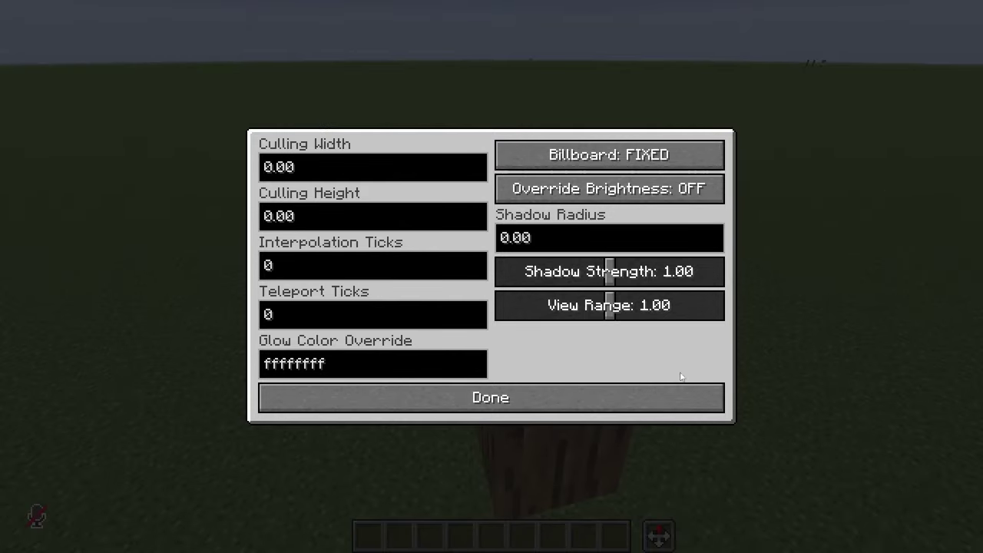
pyautogui.click(491, 397)
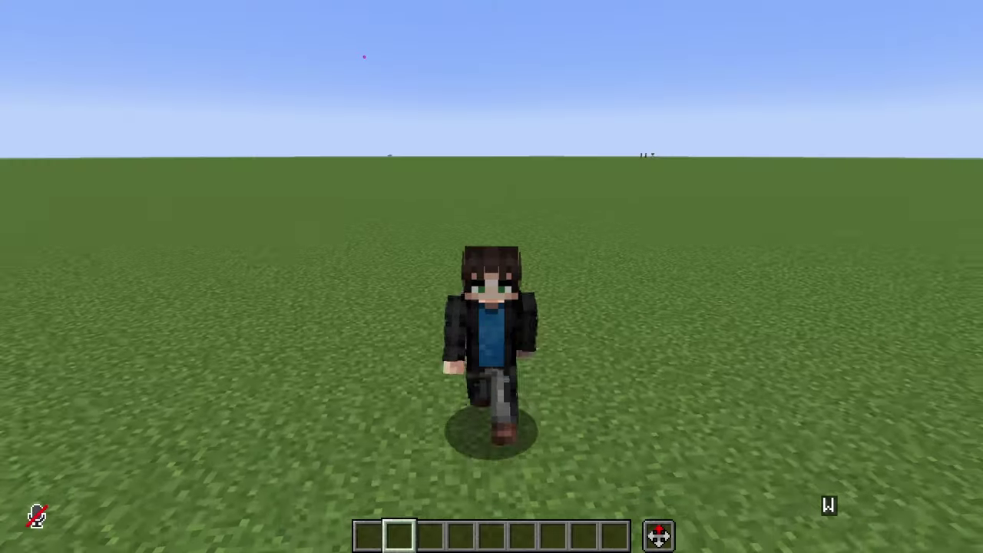
pyautogui.press('w')
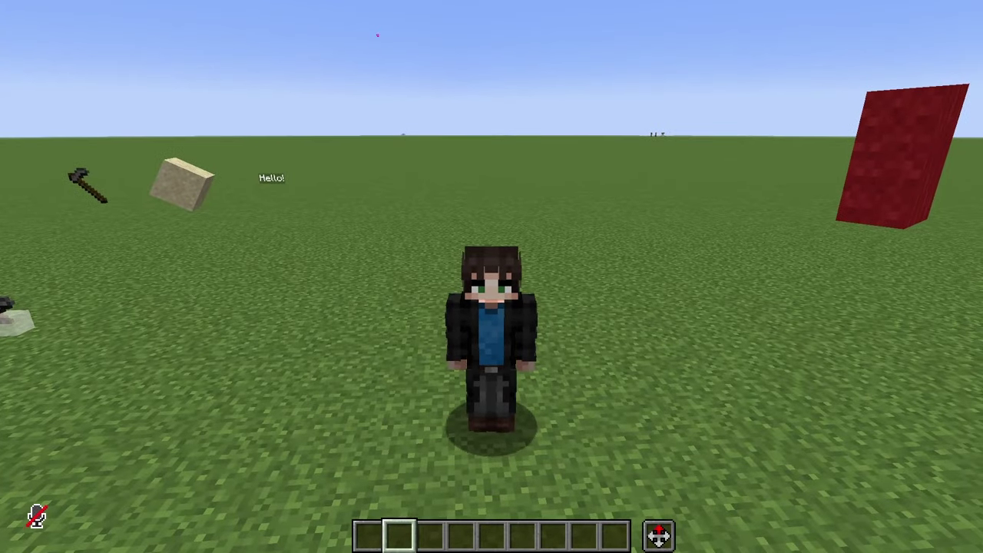
pyautogui.press('F5')
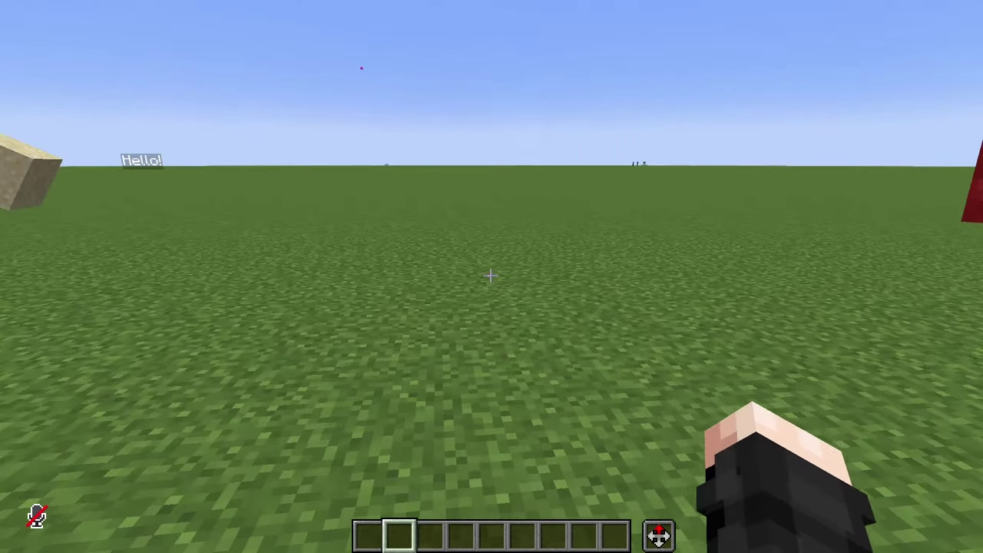
pyautogui.hotkey('ctrl', 'w')
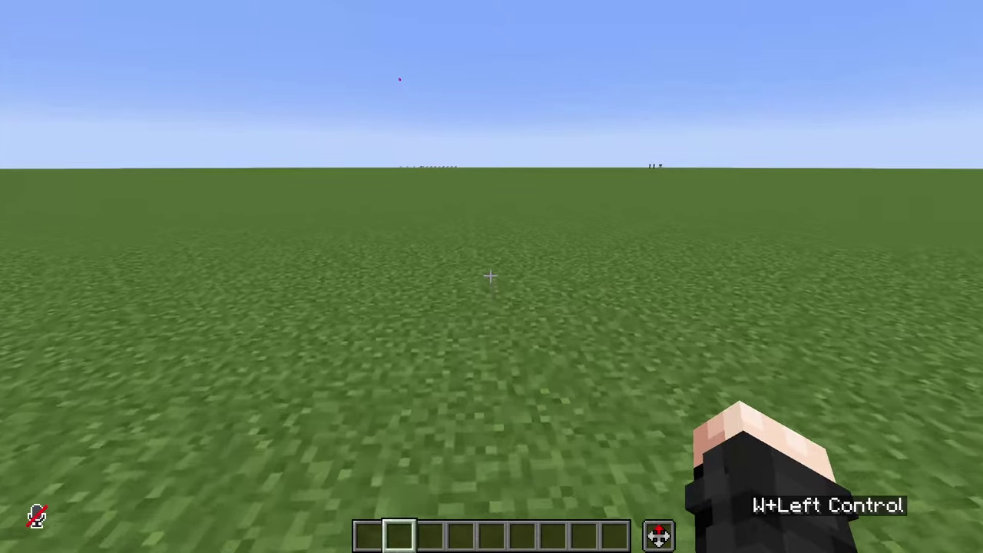
pyautogui.press('d')
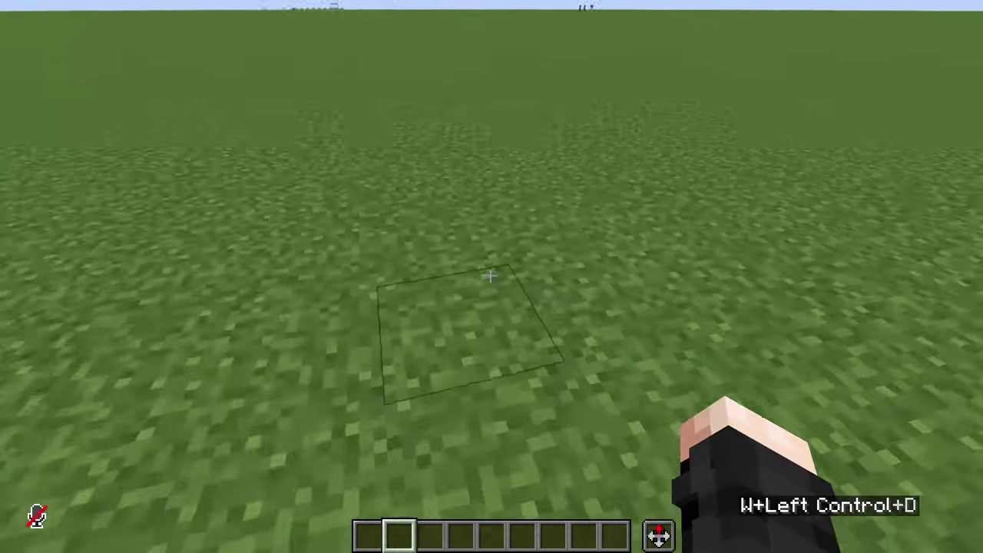
pyautogui.press('d')
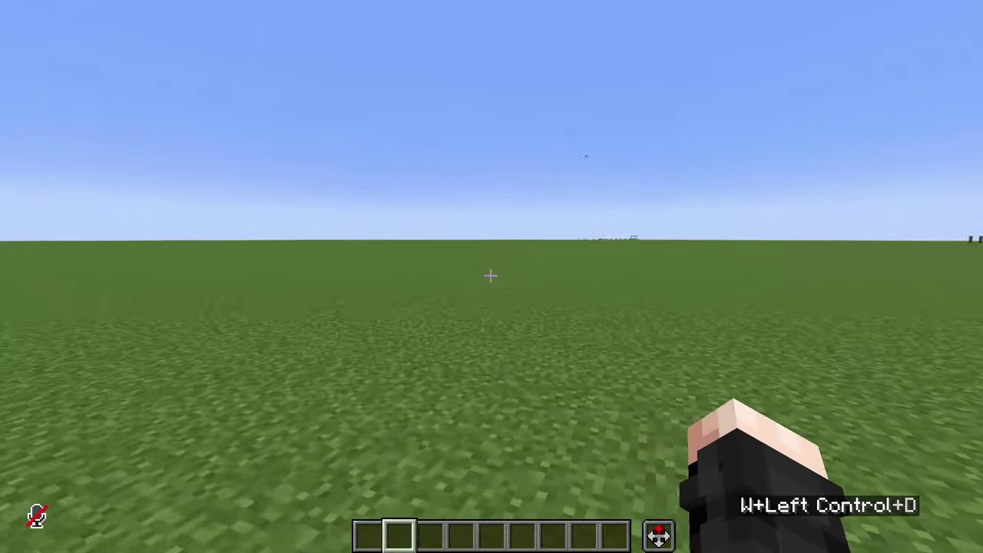